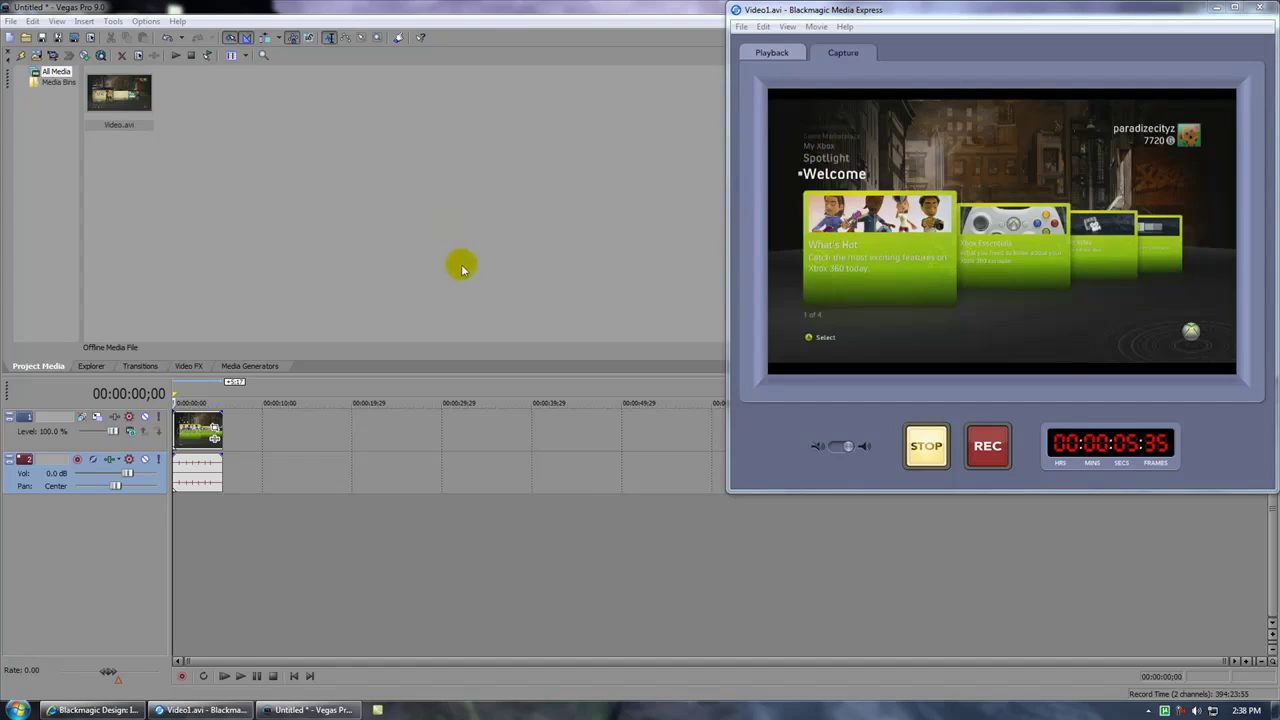
Bring the Blackmagic Intensity Pro product page in Internet Explorer to the front over Vegas
left_click(95, 710)
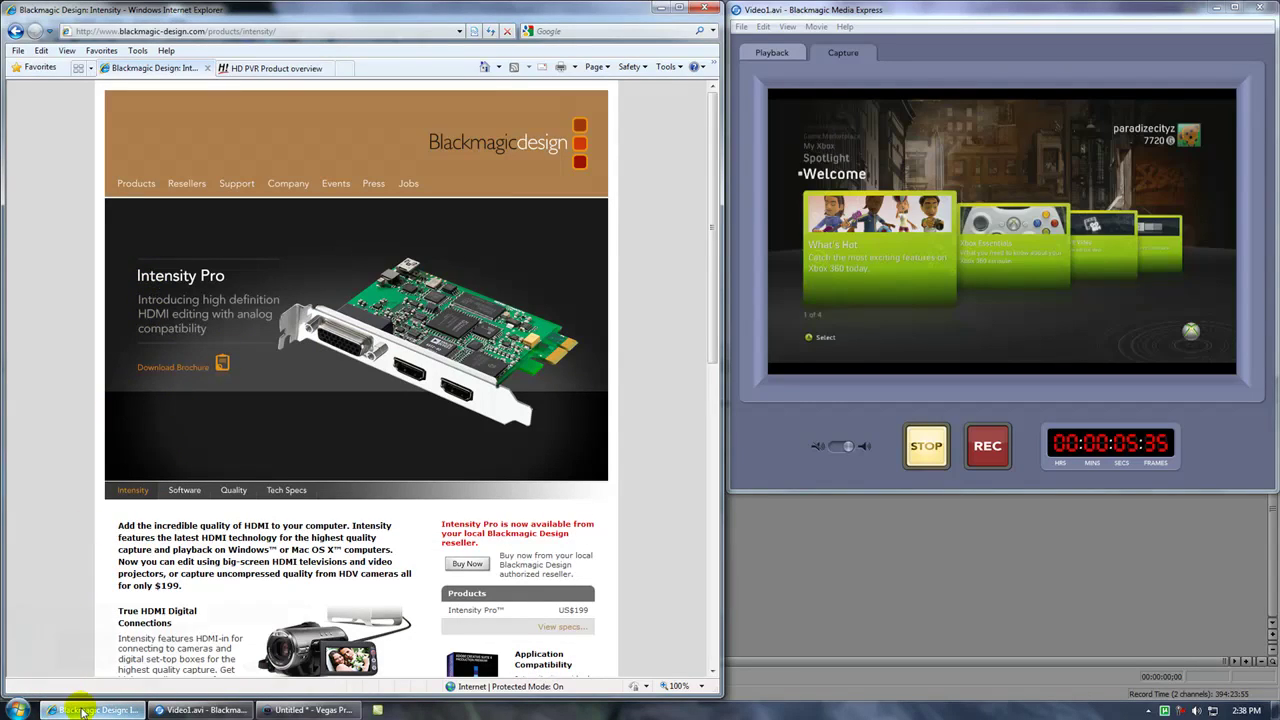
Minimize Internet Explorer to reveal the Vegas Video.avi project and the Media Express capture window
mouse_move(95, 710)
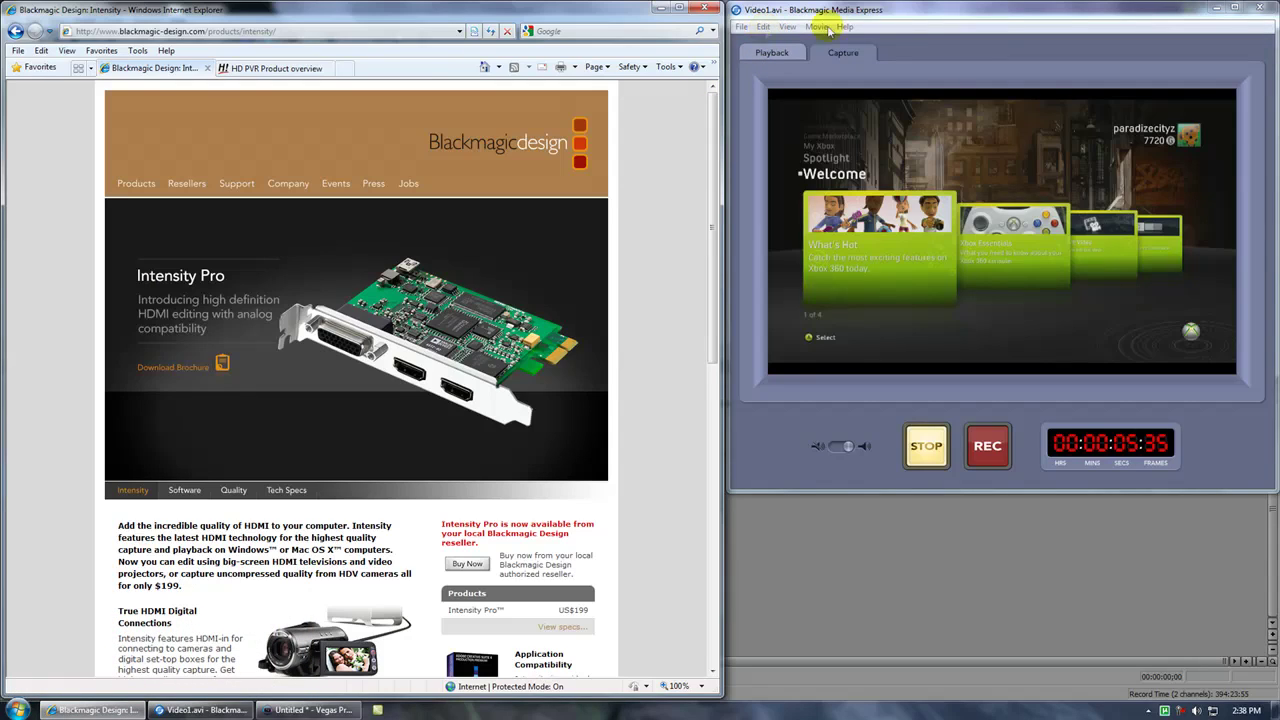
left_click(98, 710)
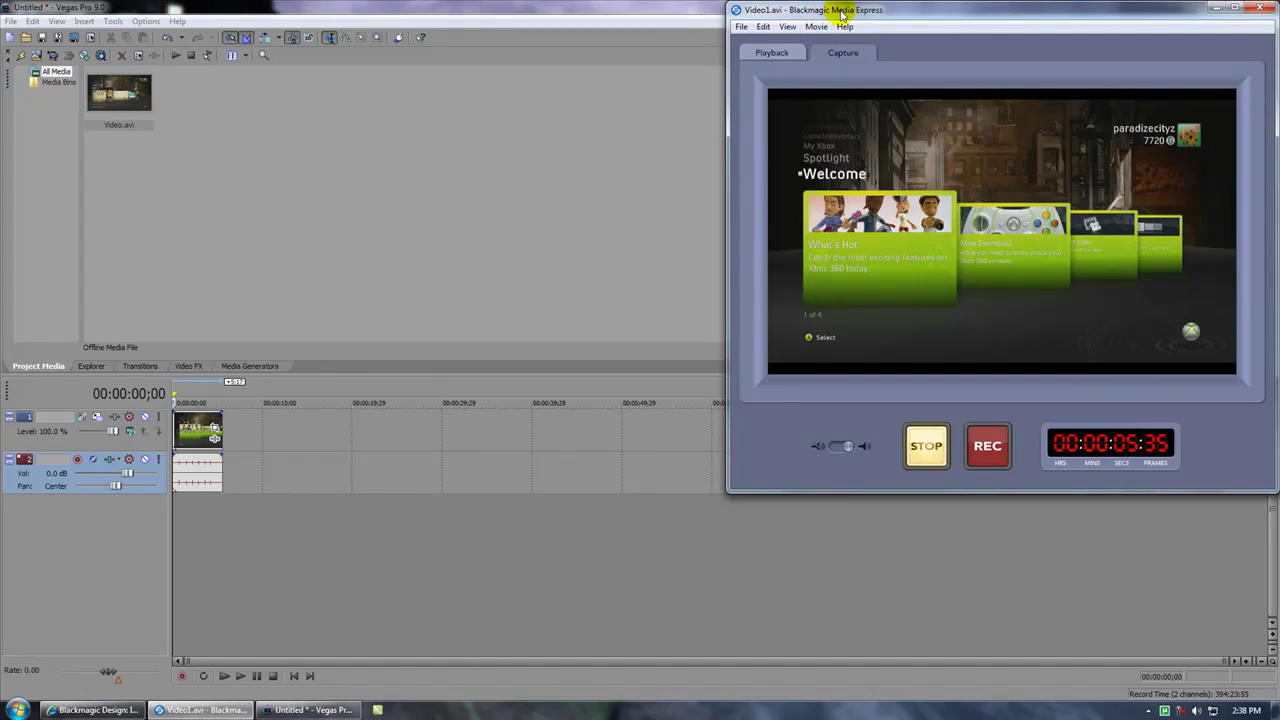
In Media Express Preferences, confirm the capture video format stays HD 720p 59.94
left_click(765, 27)
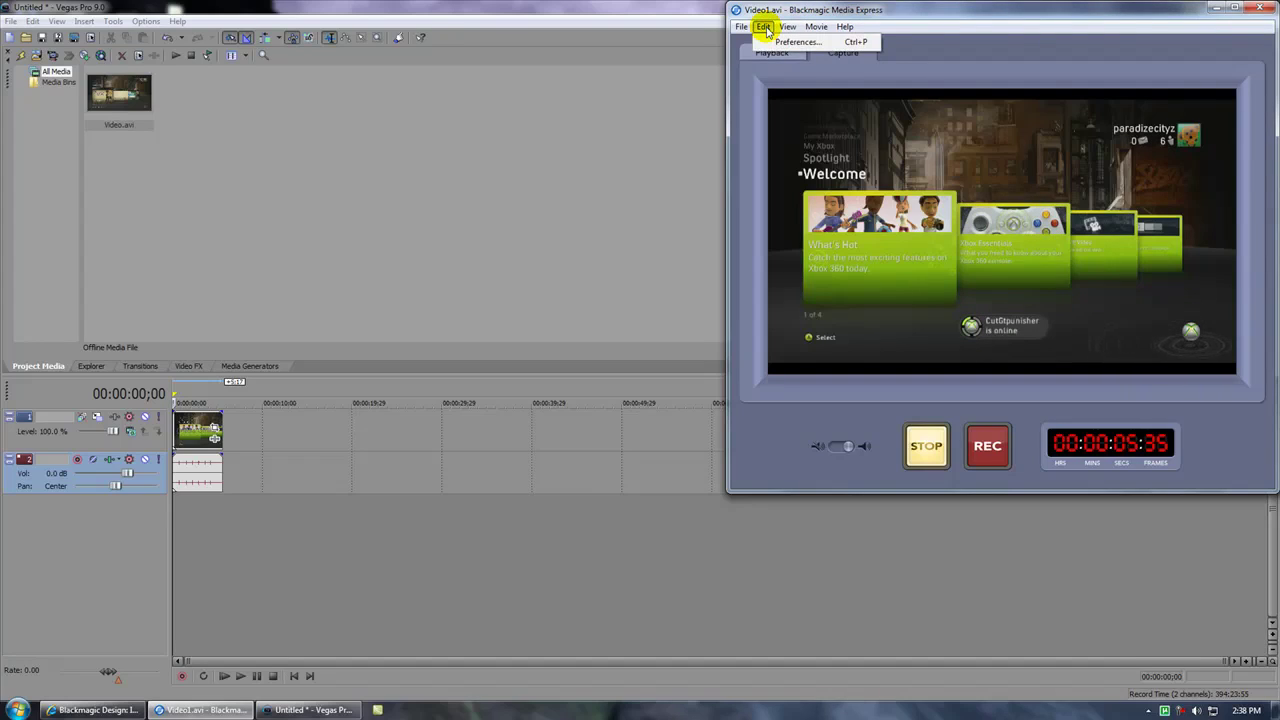
left_click(785, 42)
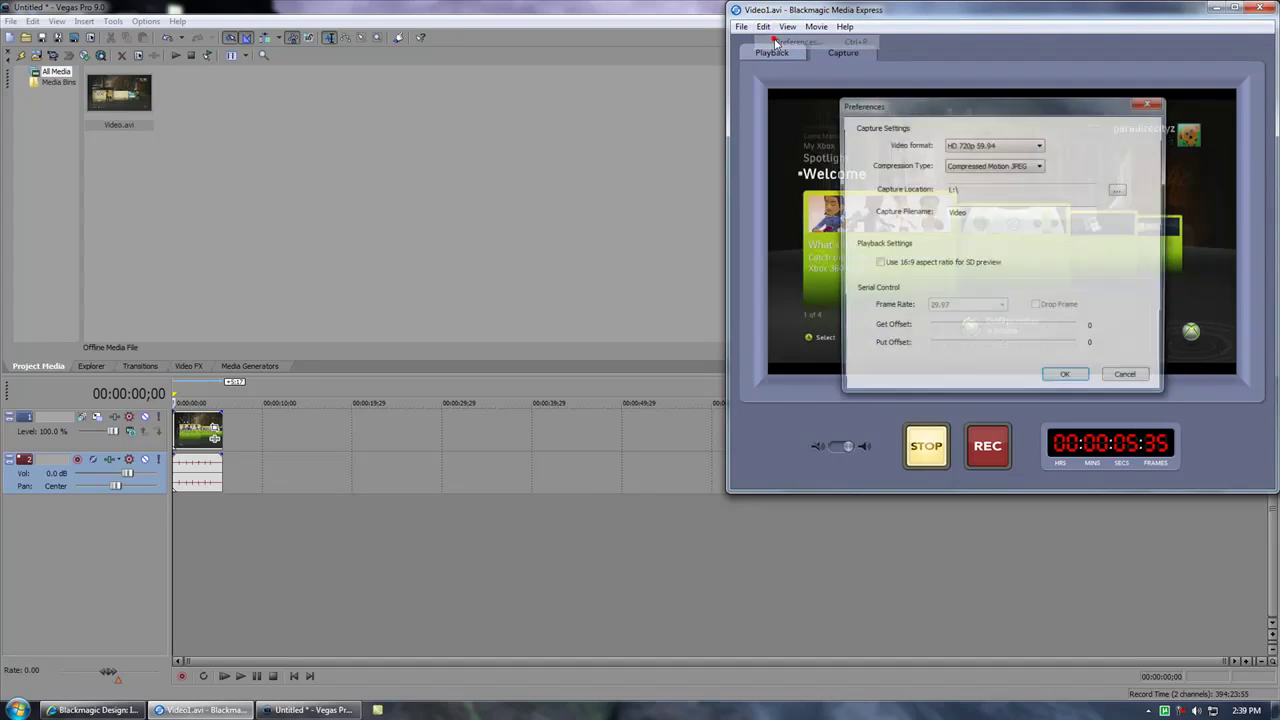
left_click(980, 148)
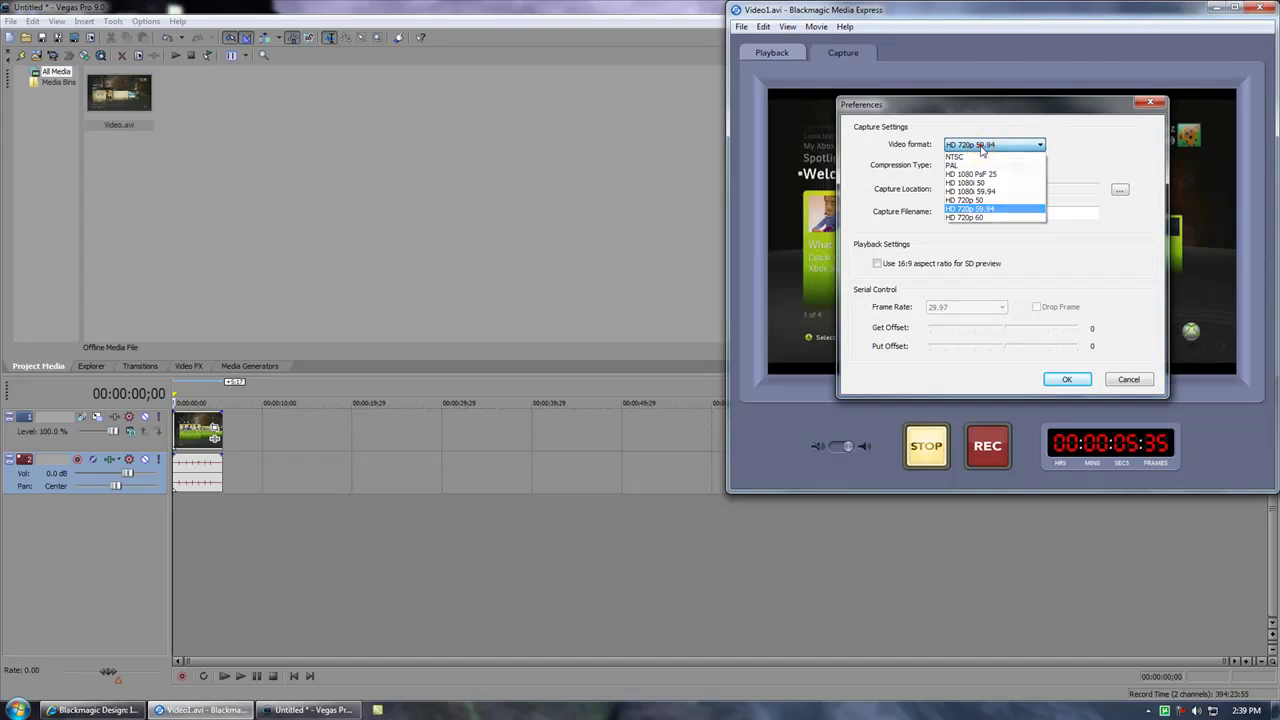
left_click(980, 148)
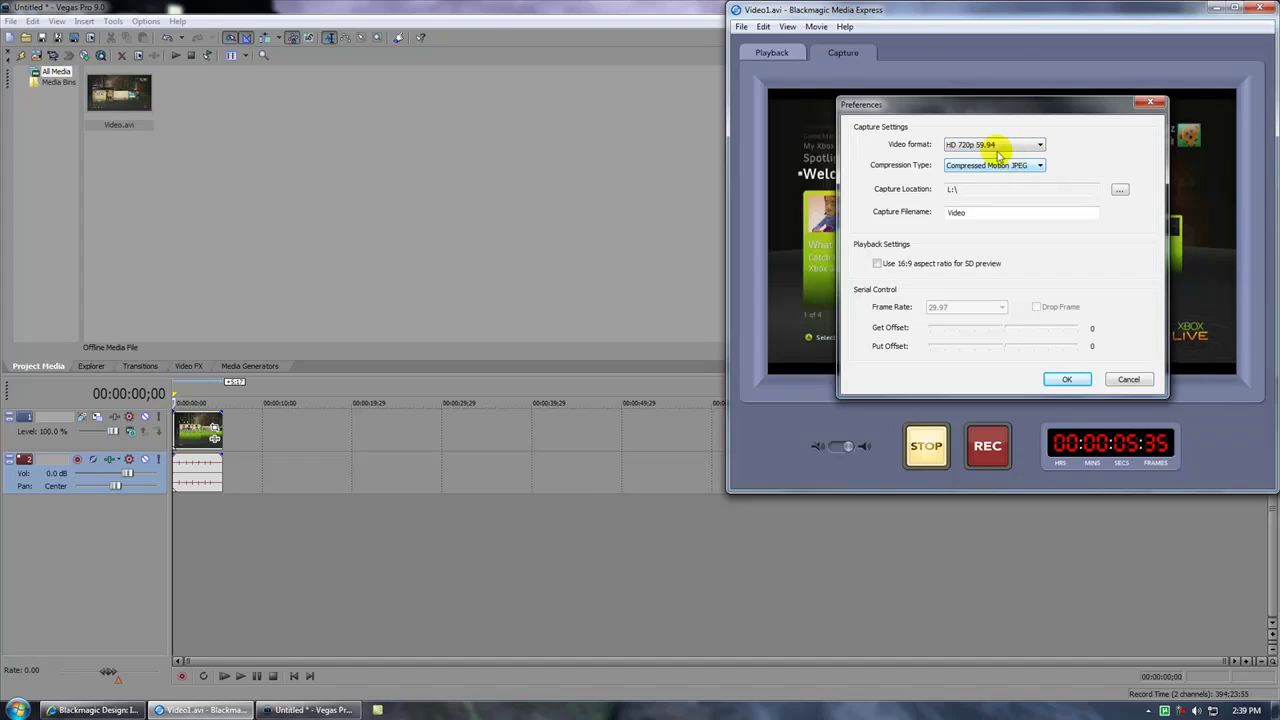
left_click(997, 147)
left_click(997, 147)
left_click(997, 147)
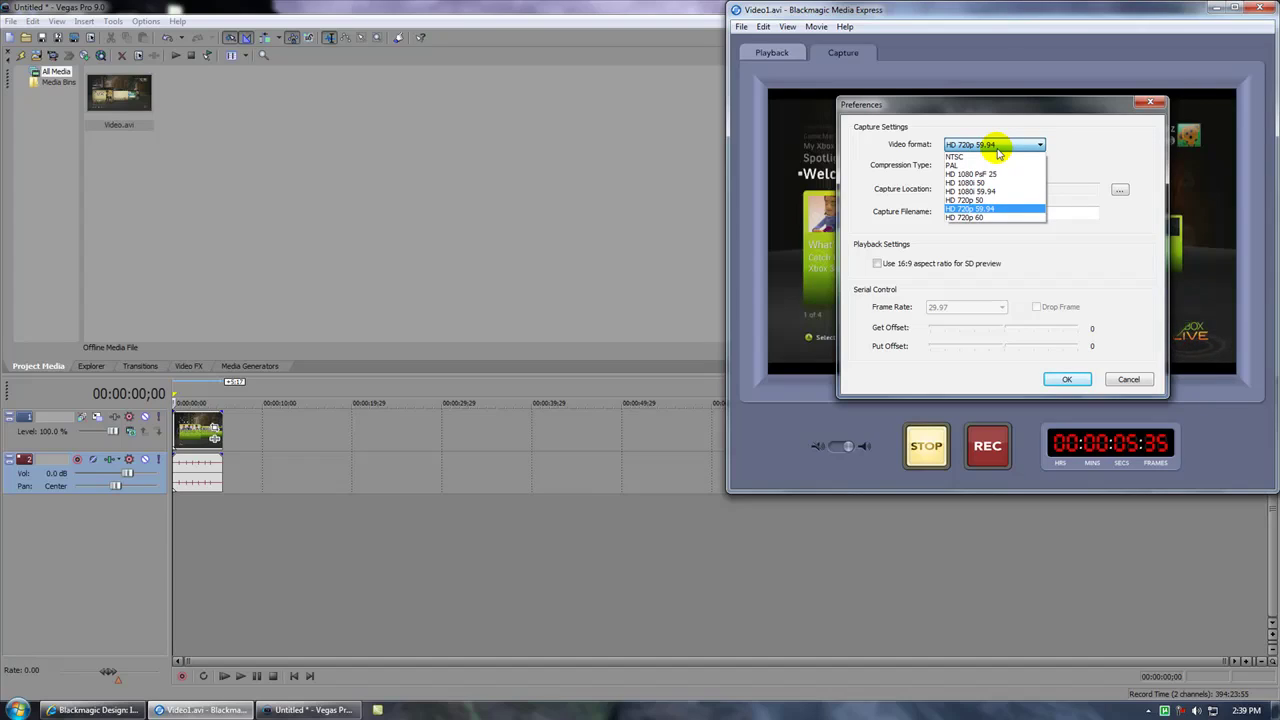
left_click(998, 150)
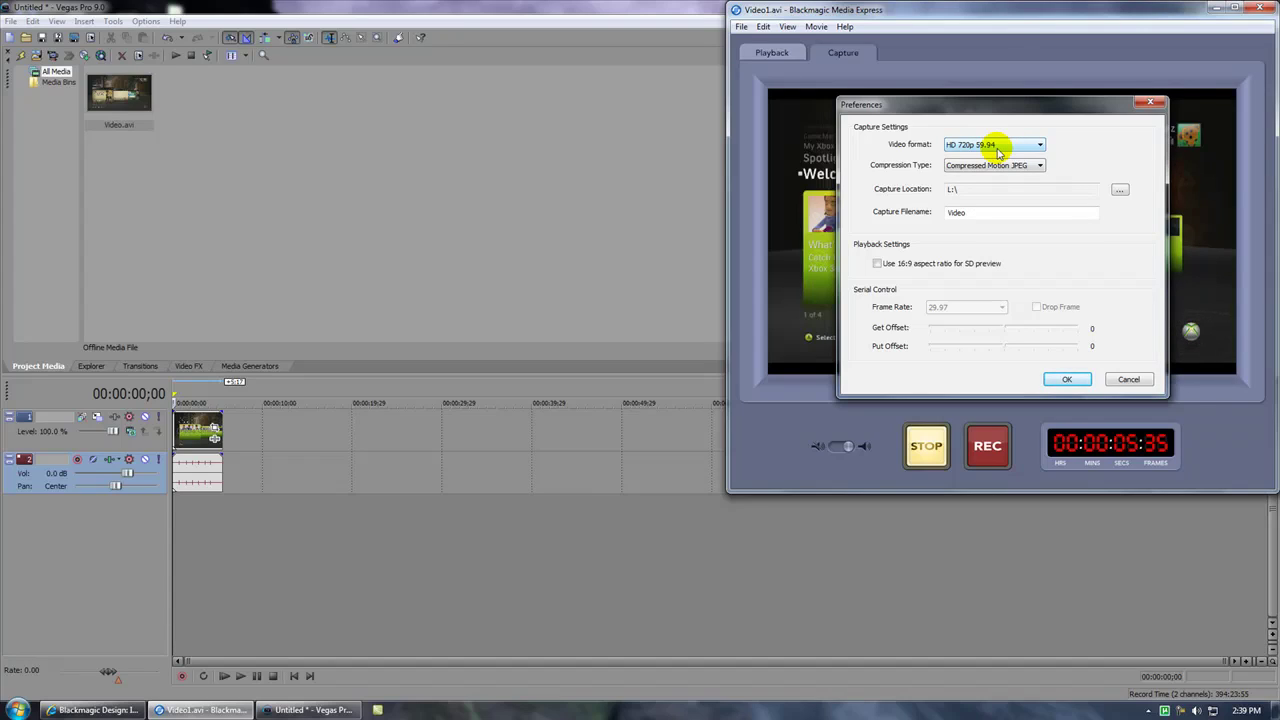
key("Tab")
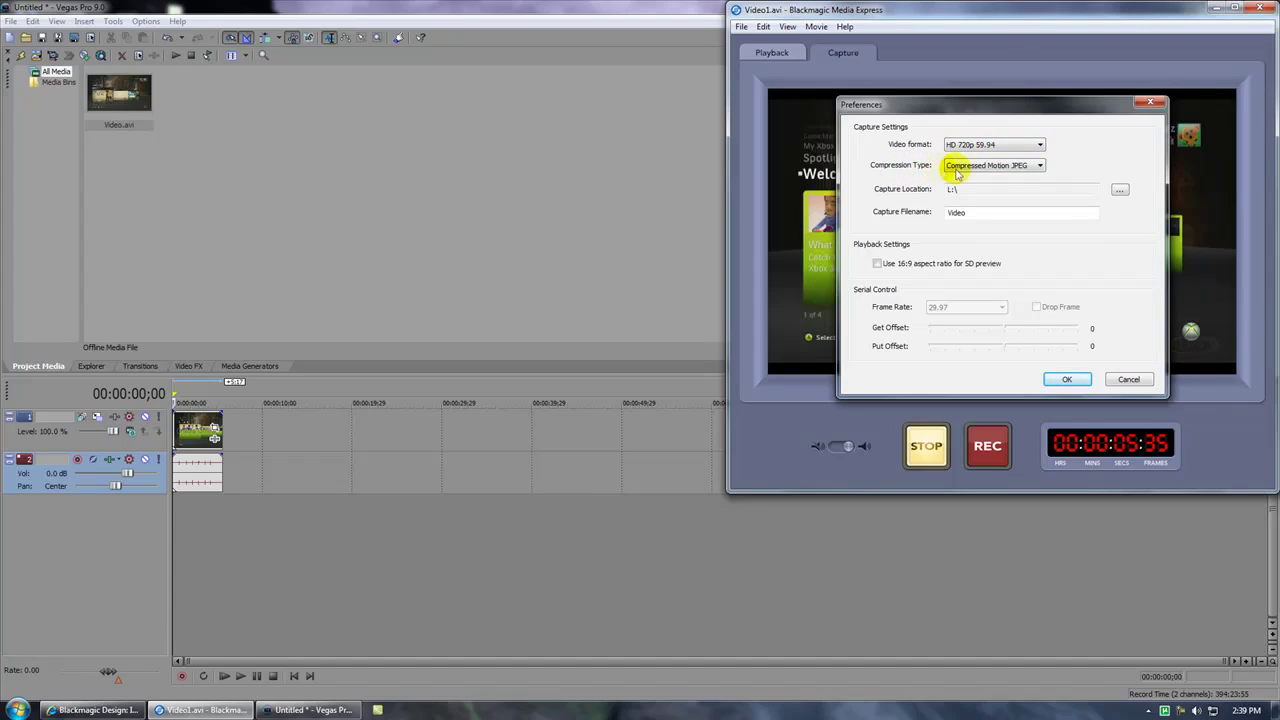
Try Uncompressed 8-bit YUV, revert to Compressed Motion JPEG, accept the preferences and exit Media Express
left_click(962, 170)
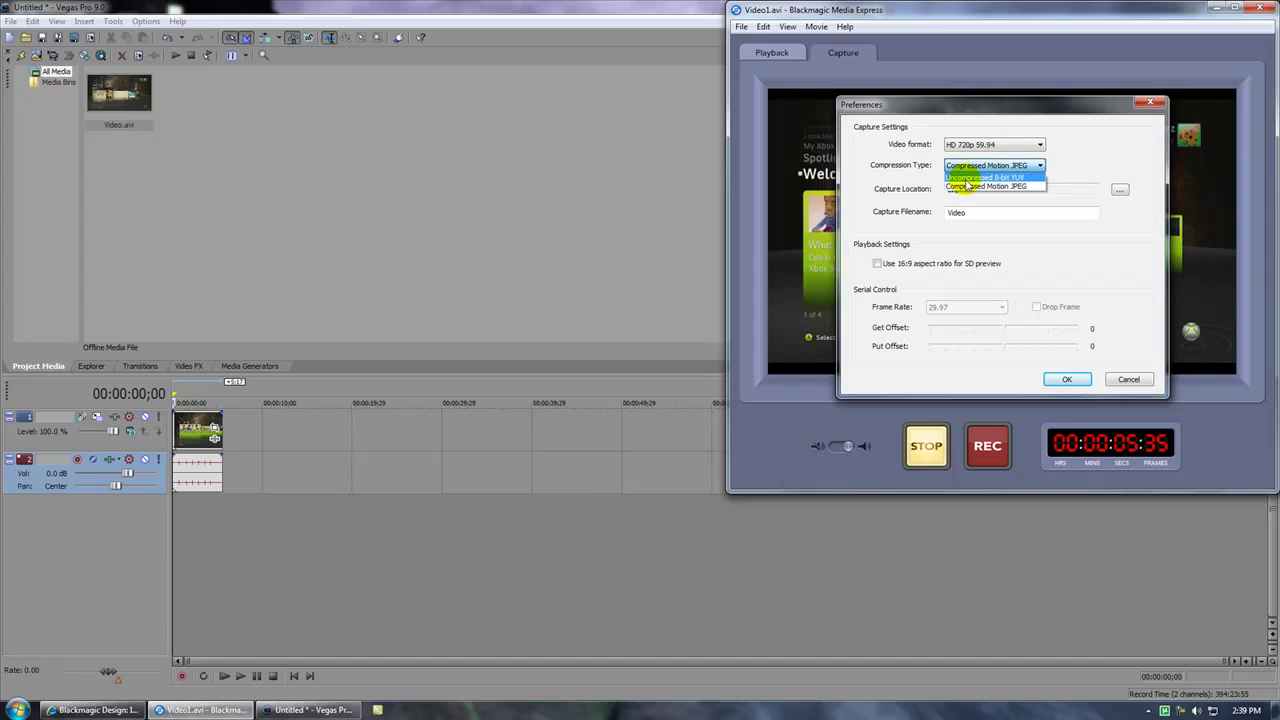
left_click(970, 186)
left_click(972, 171)
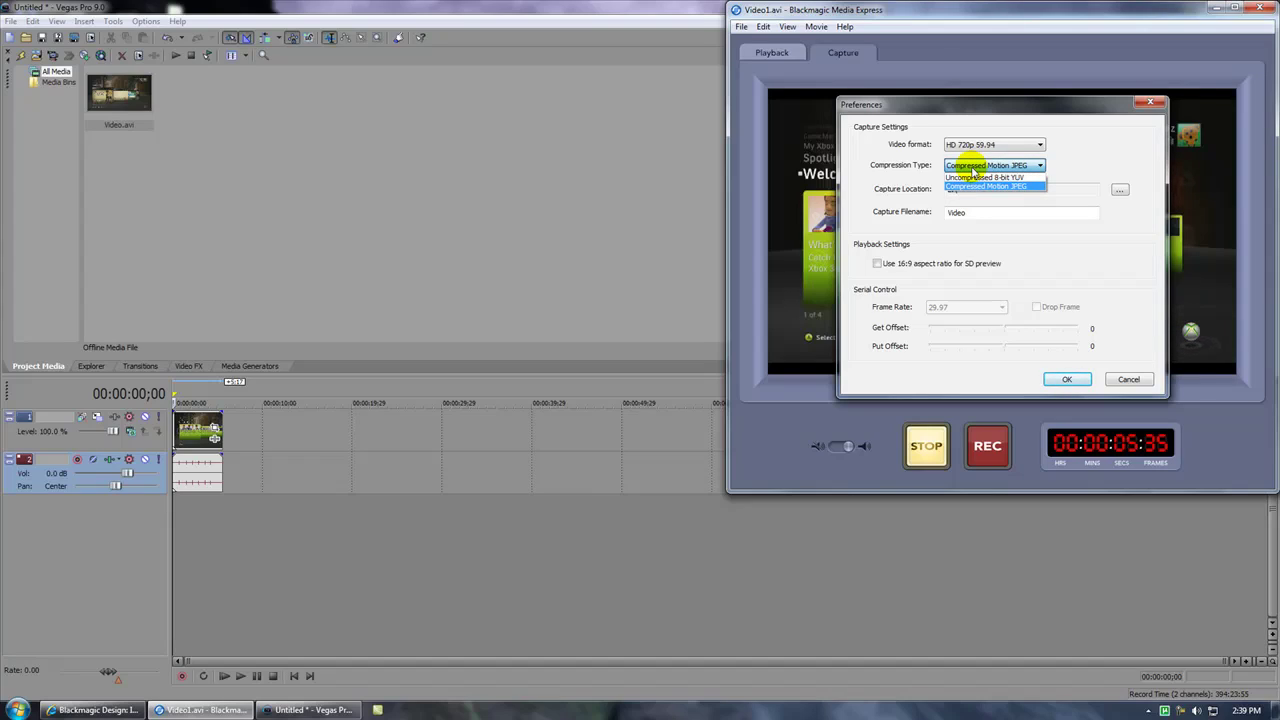
left_click(966, 177)
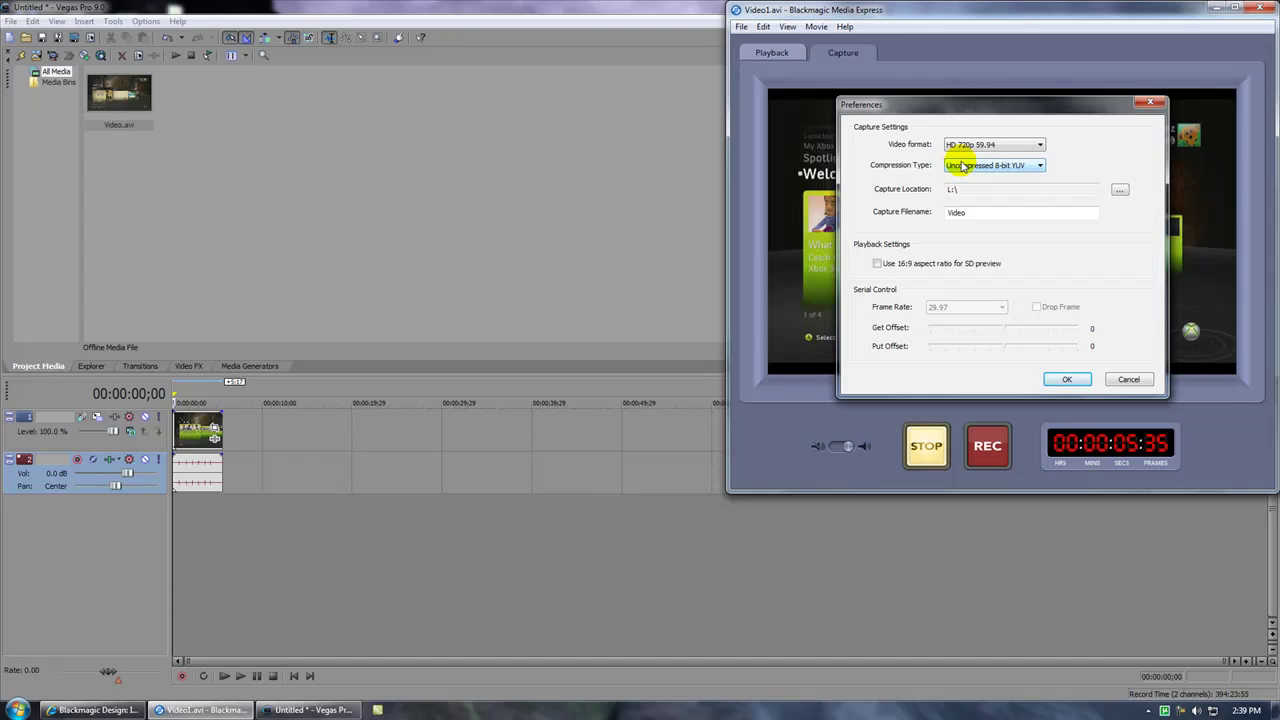
left_click(984, 165)
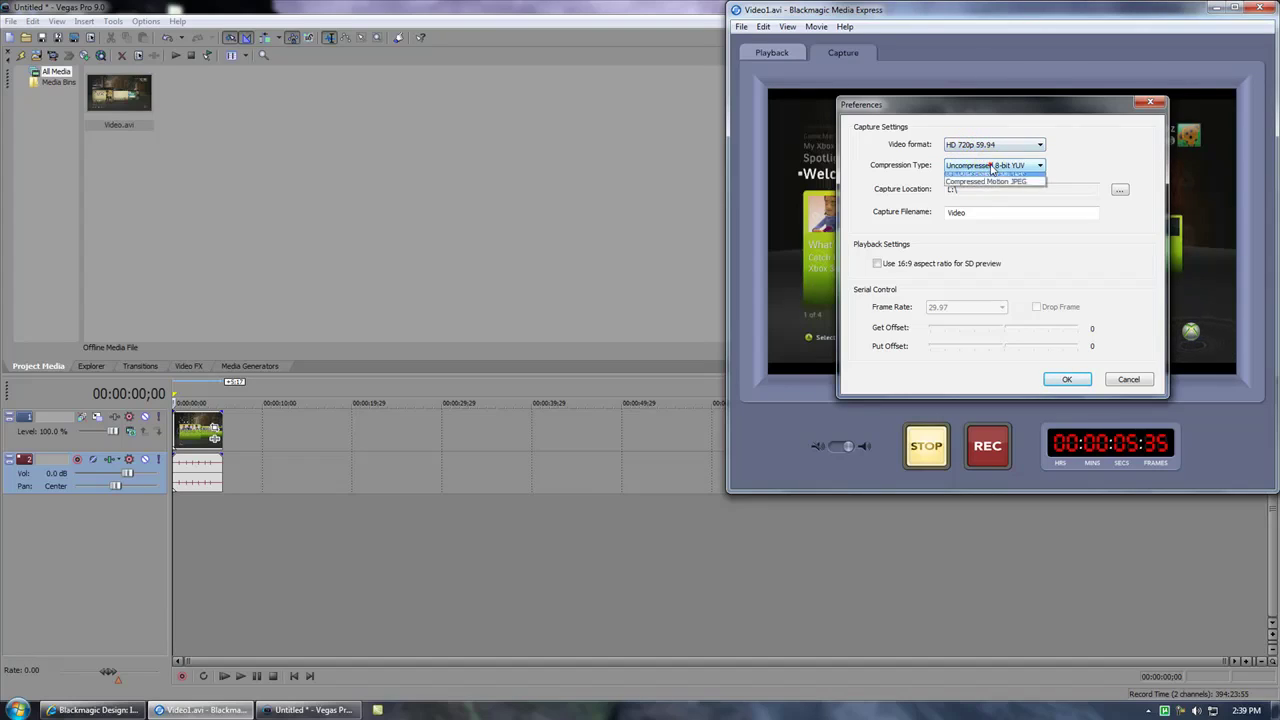
left_click(976, 186)
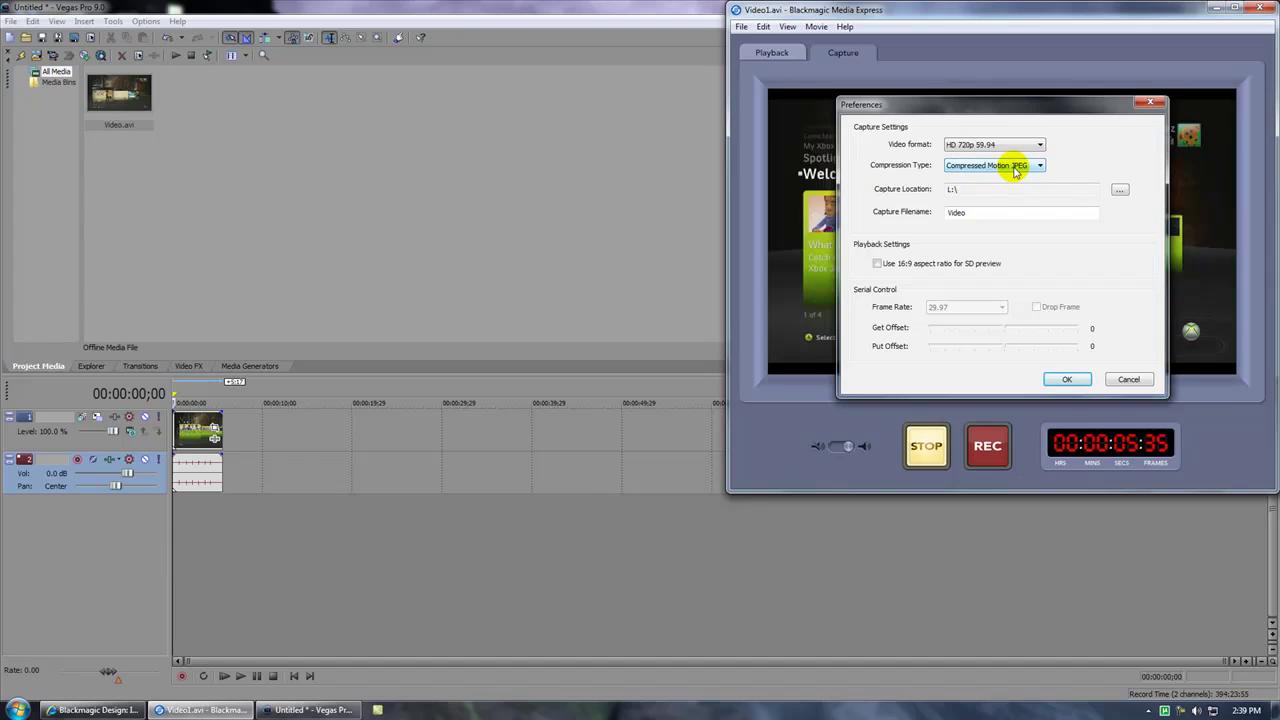
left_click(1064, 378)
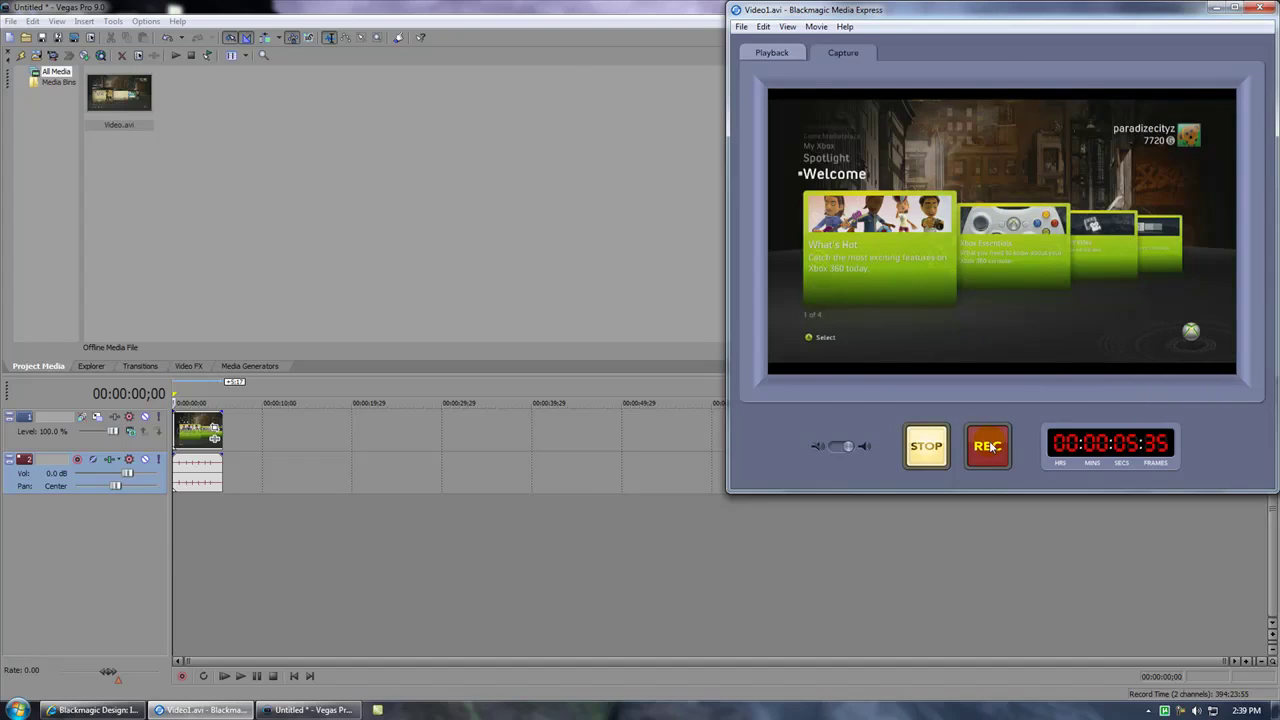
left_click(1258, 11)
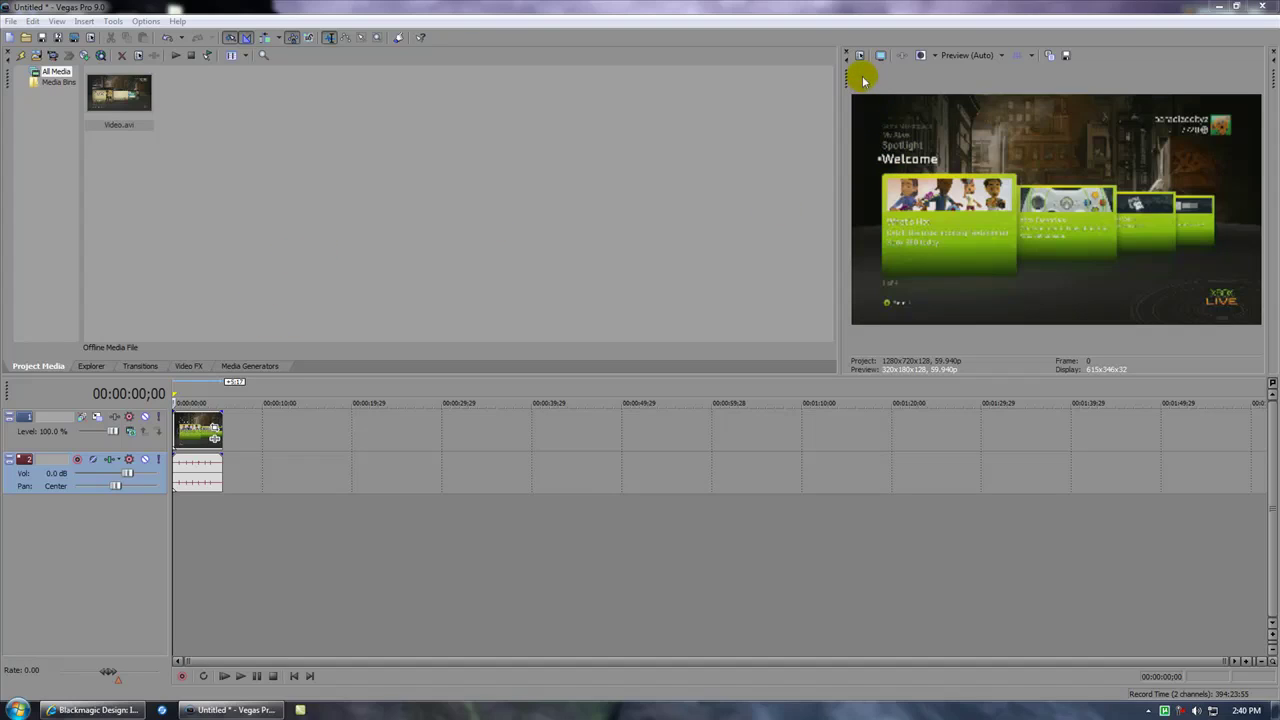
Show Vegas Project Properties with the YouTube HD 1280x720, 59.940 fps template
left_click(10, 24)
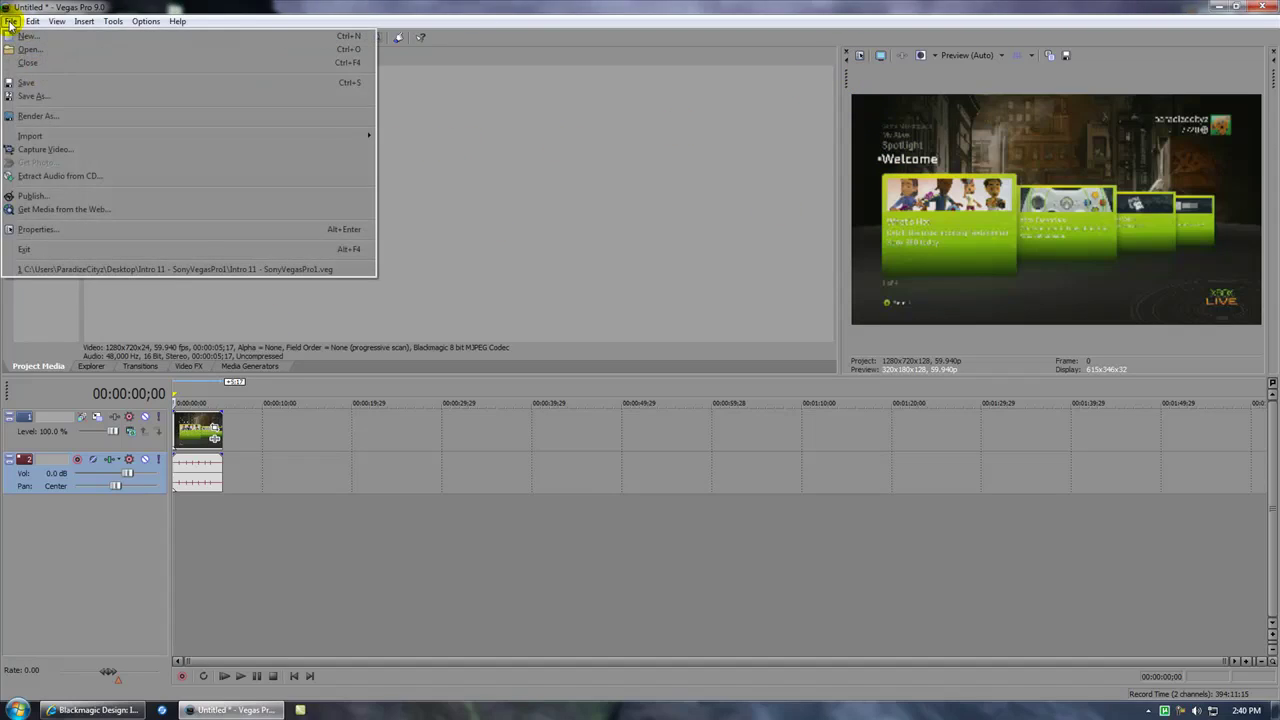
left_click(35, 229)
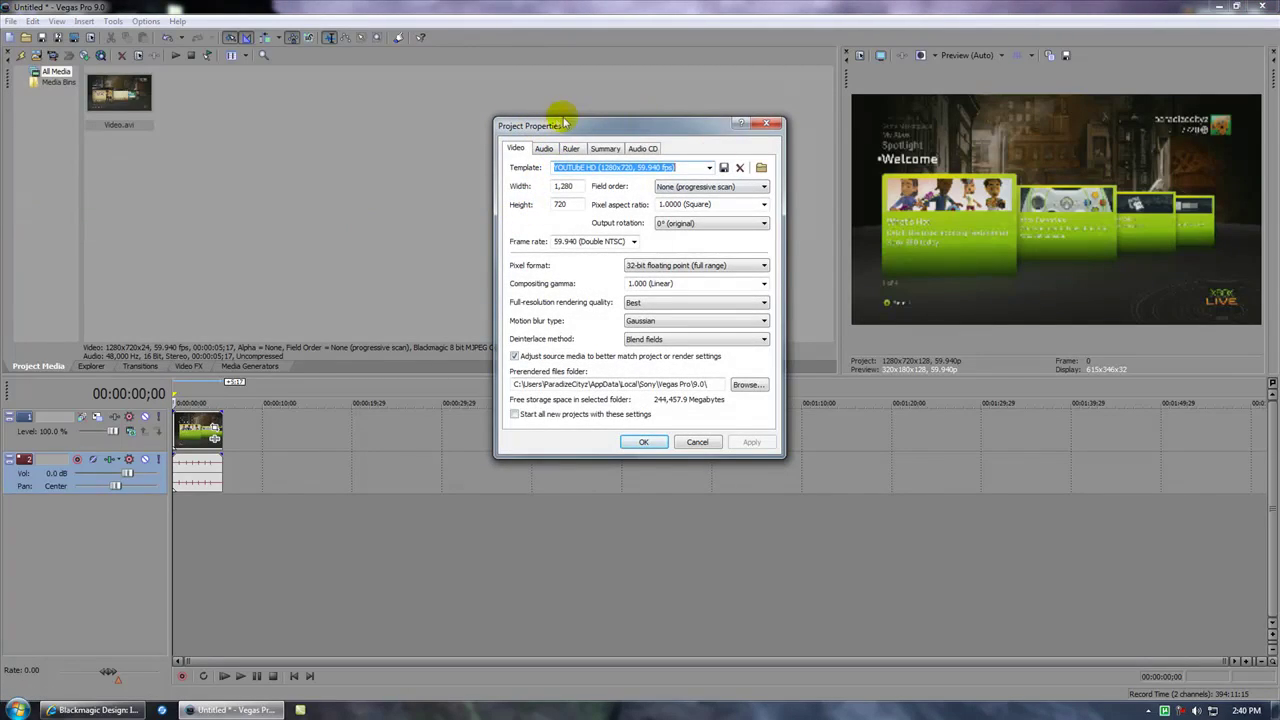
left_click_drag(630, 128, 613, 180)
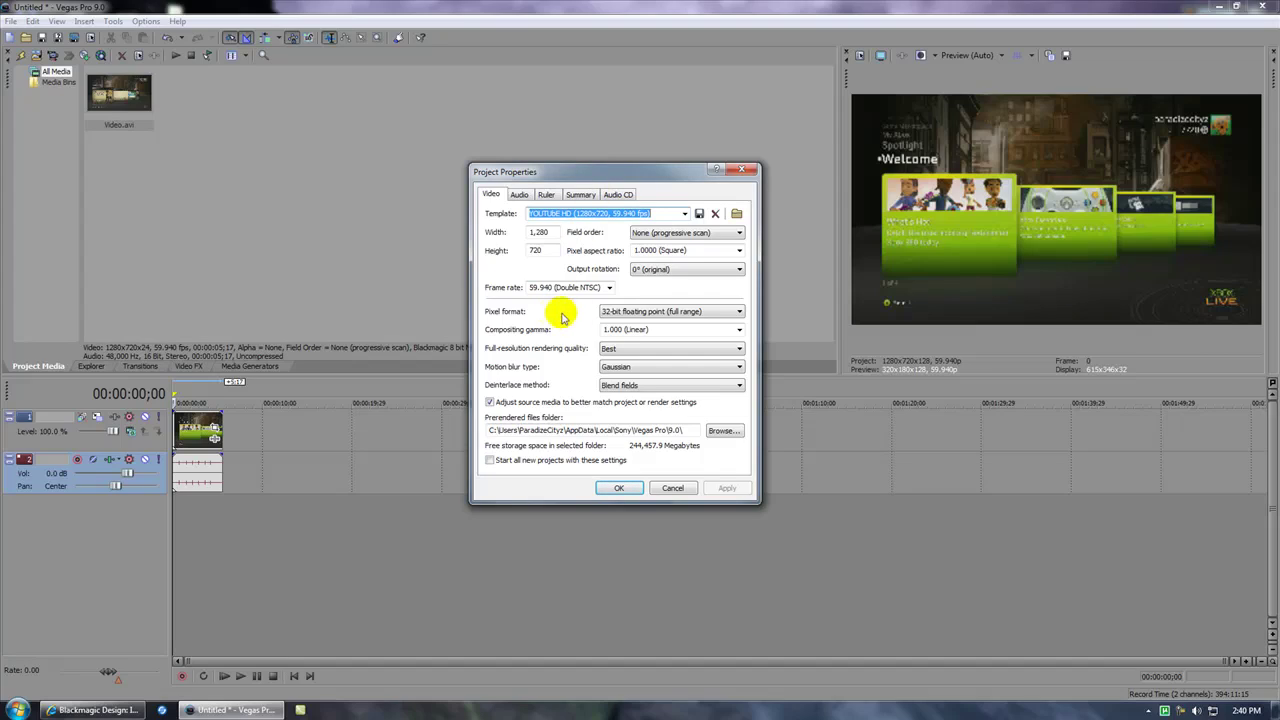
left_click(612, 313)
left_click(614, 315)
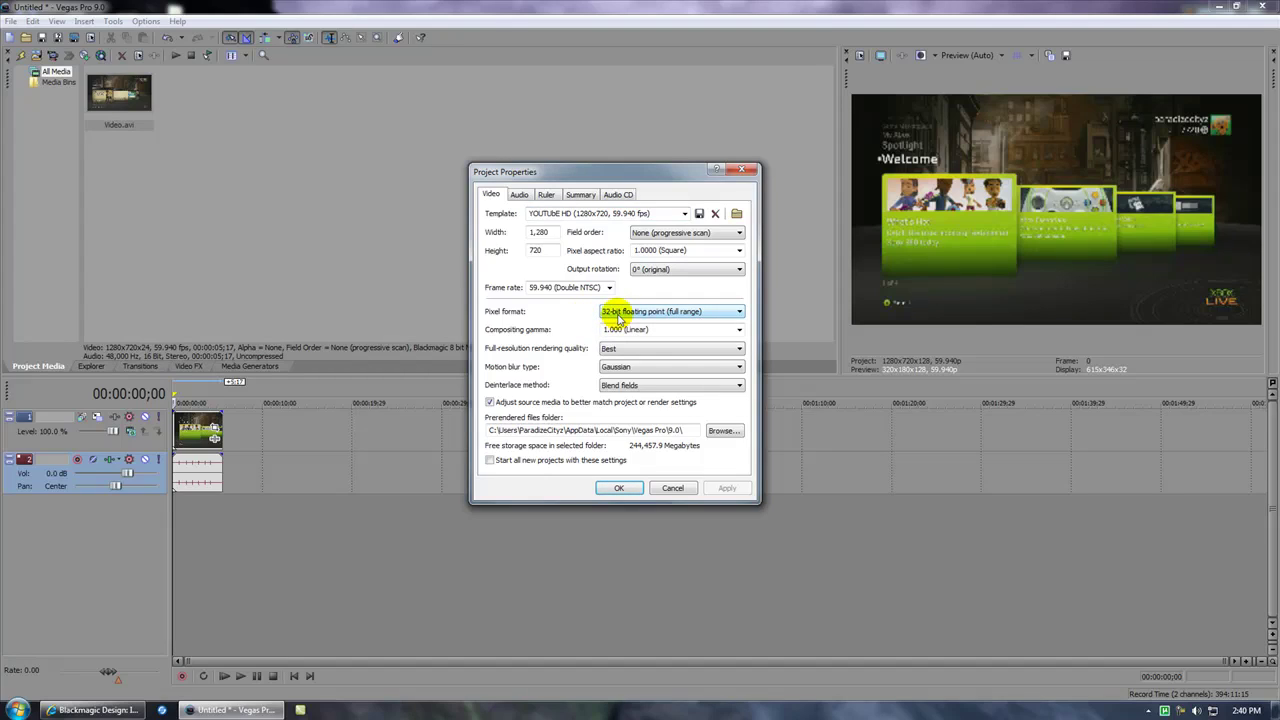
left_click(619, 317)
left_click(621, 320)
left_click(621, 316)
left_click(623, 316)
left_click(625, 316)
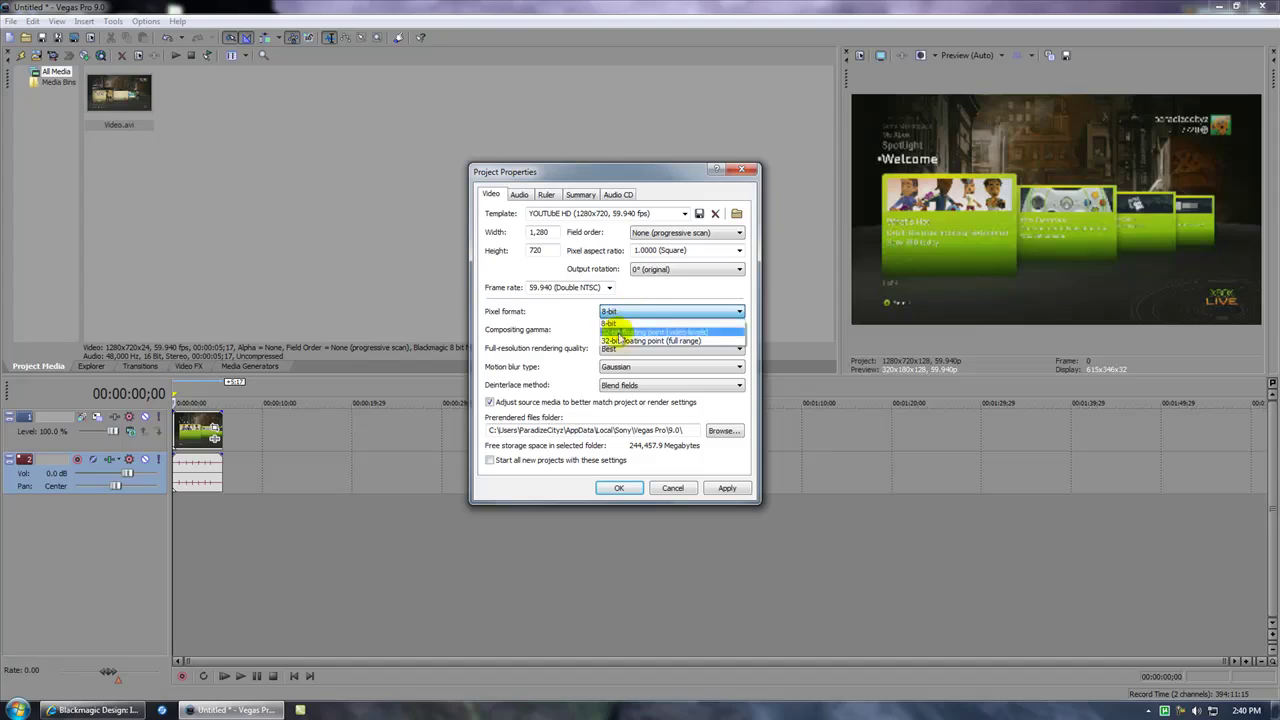
left_click(622, 340)
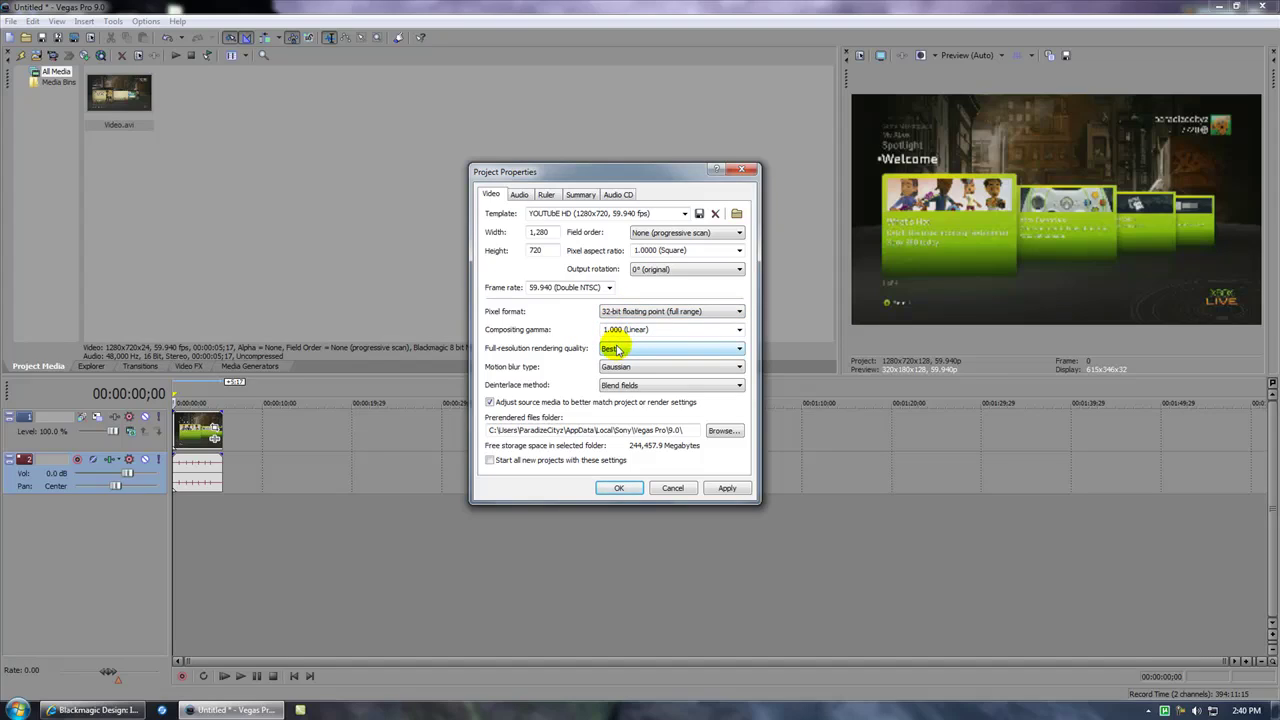
left_click(617, 350)
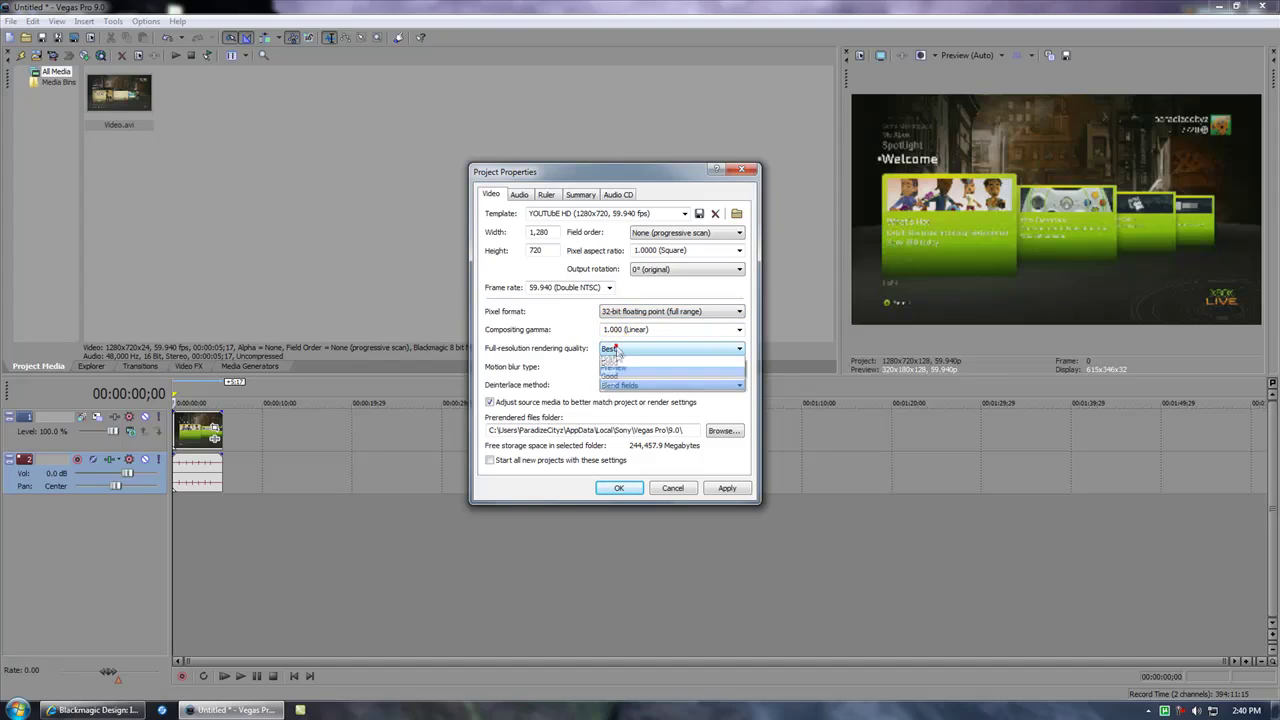
left_click(610, 368)
left_click(618, 350)
left_click(612, 380)
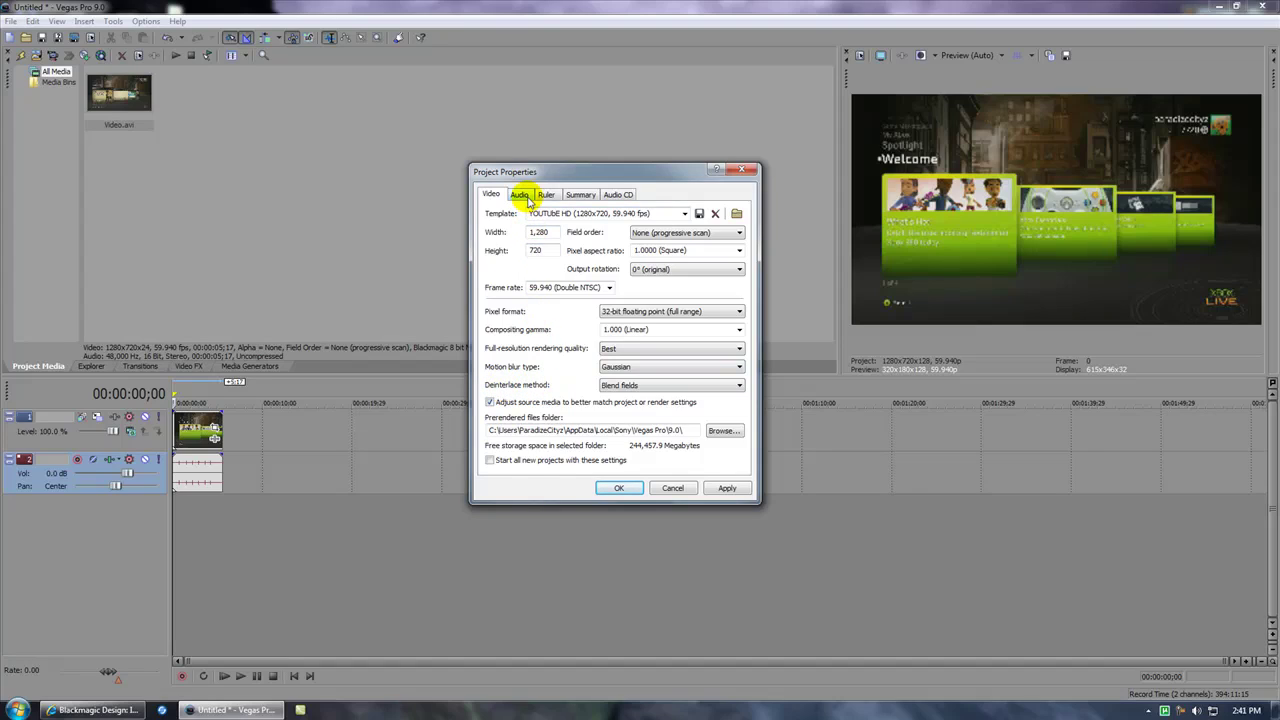
left_click(524, 197)
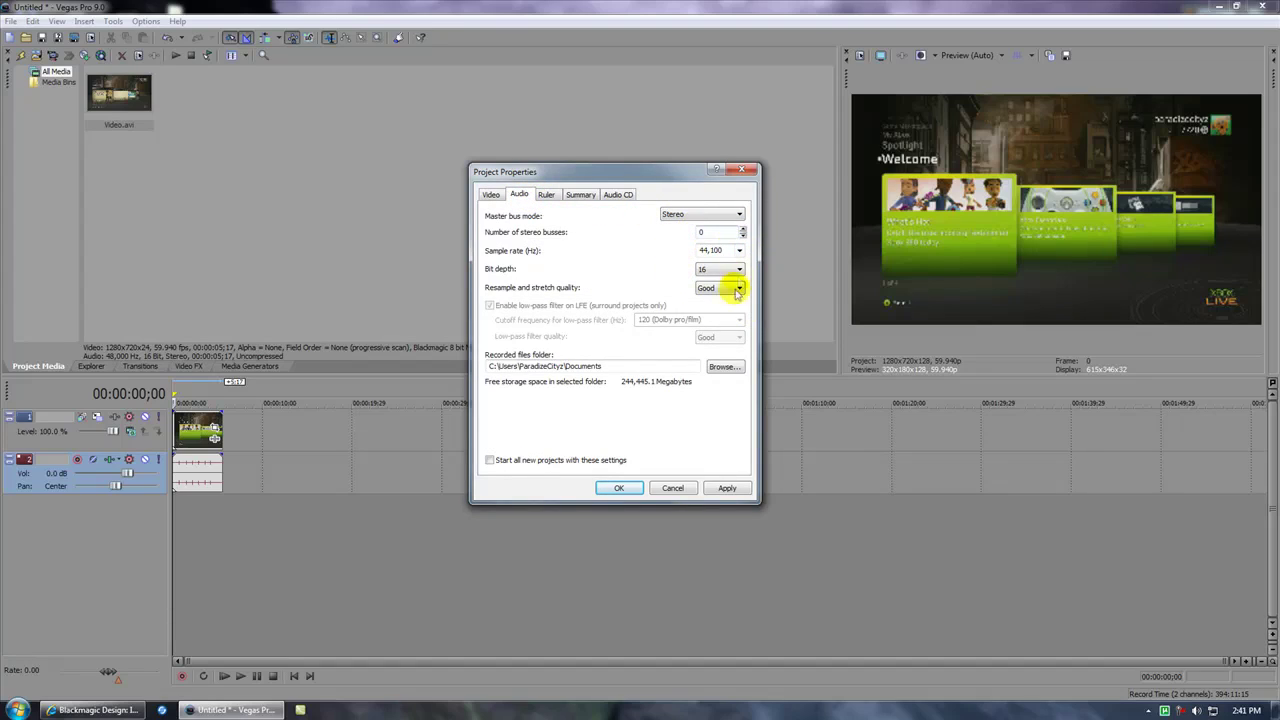
left_click(737, 289)
left_click(732, 287)
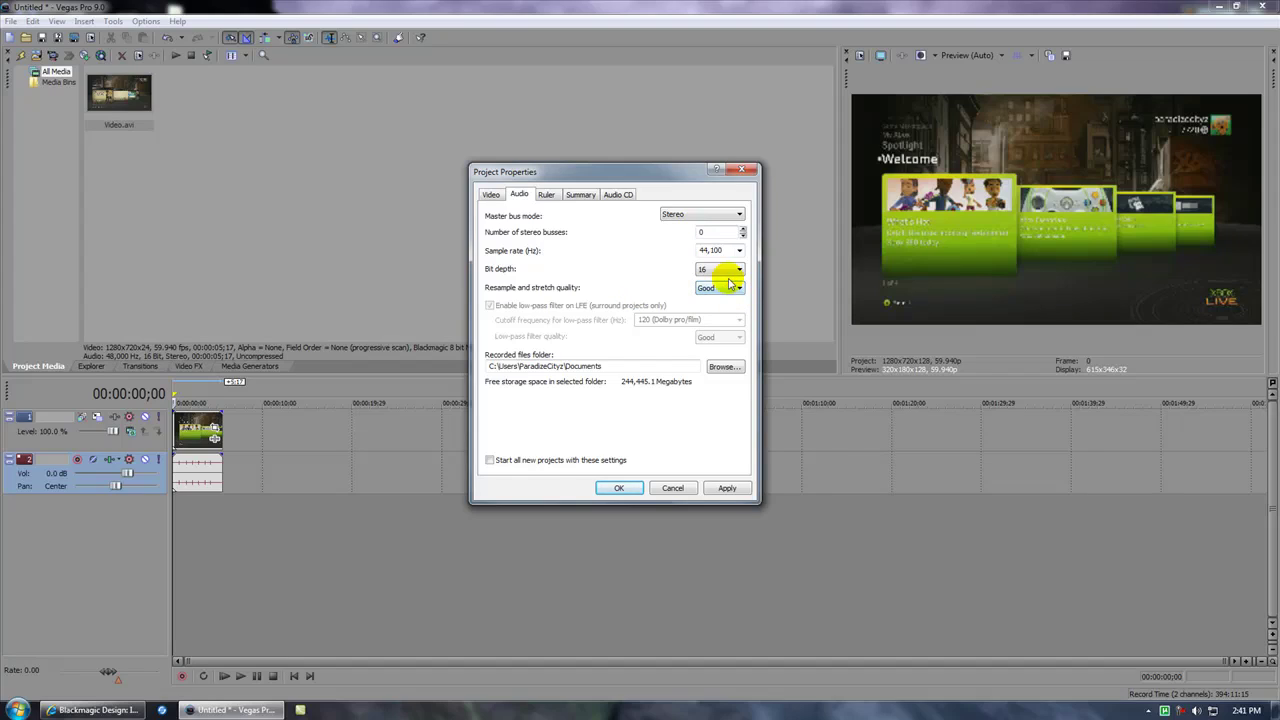
left_click(739, 269)
left_click(723, 268)
left_click(737, 251)
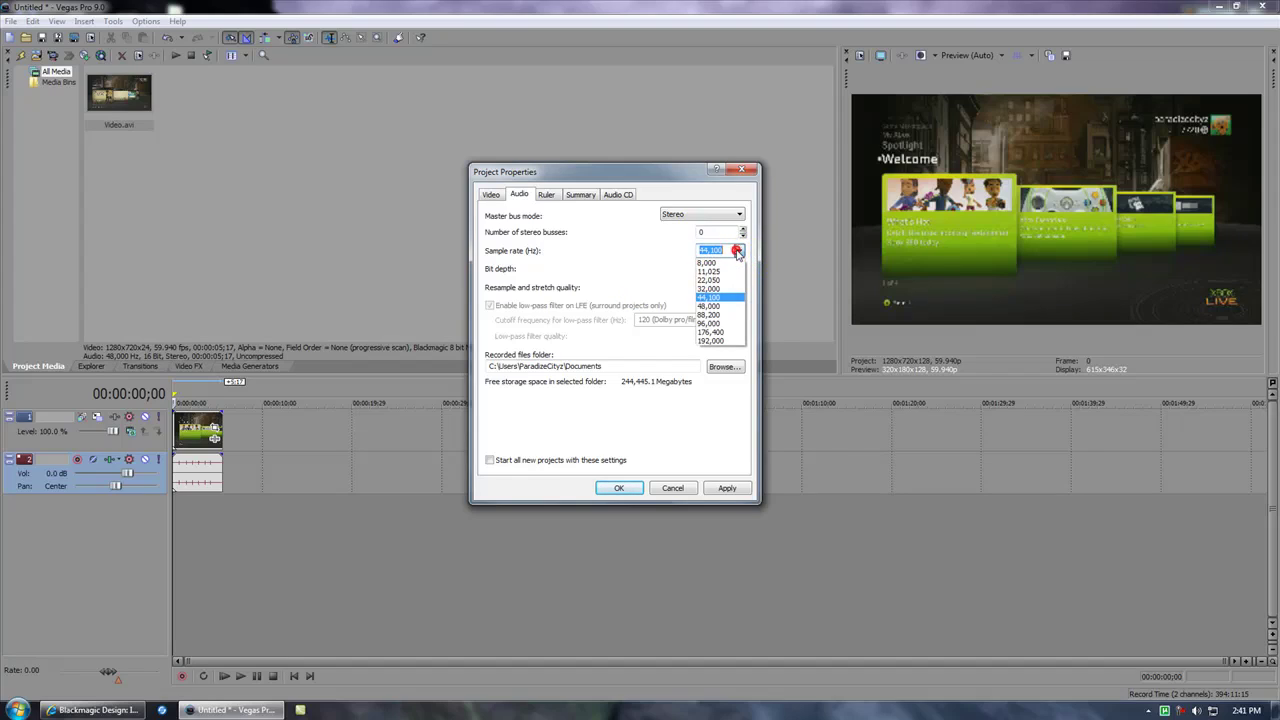
left_click(737, 251)
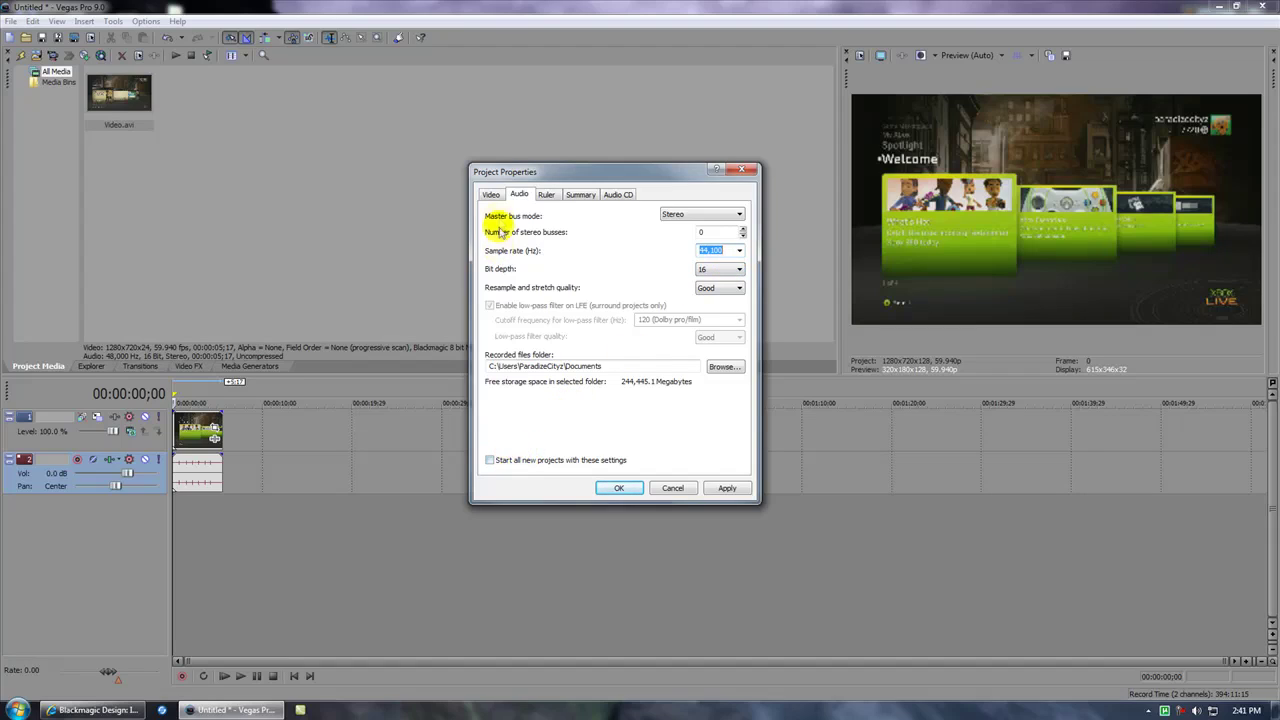
left_click(491, 194)
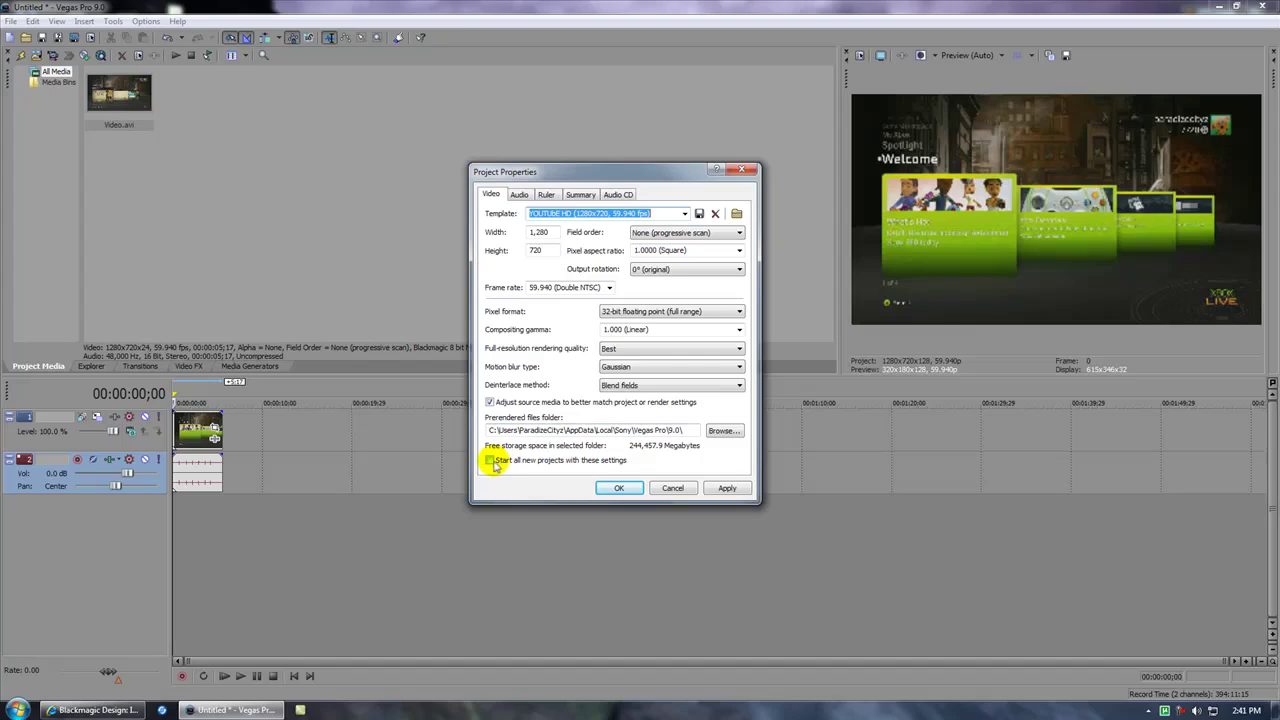
Enable 'Start all new projects with these settings', then apply and confirm the project properties
left_click(490, 461)
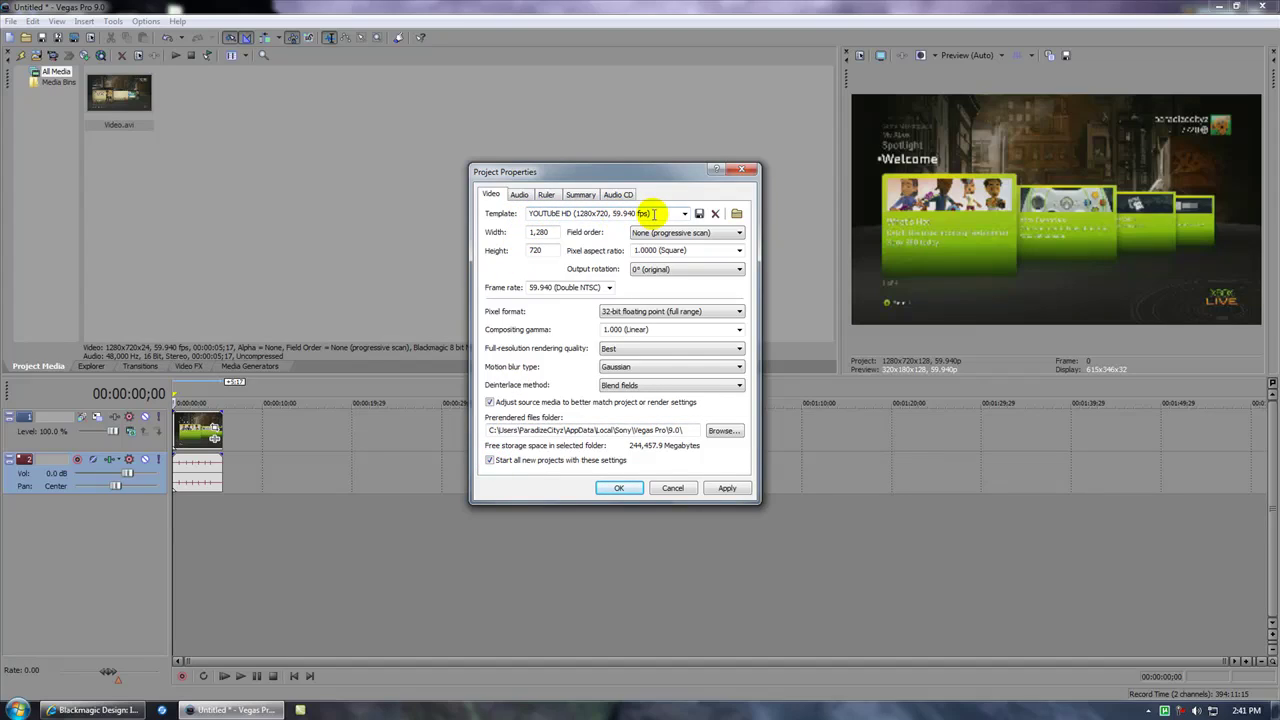
left_click(515, 214)
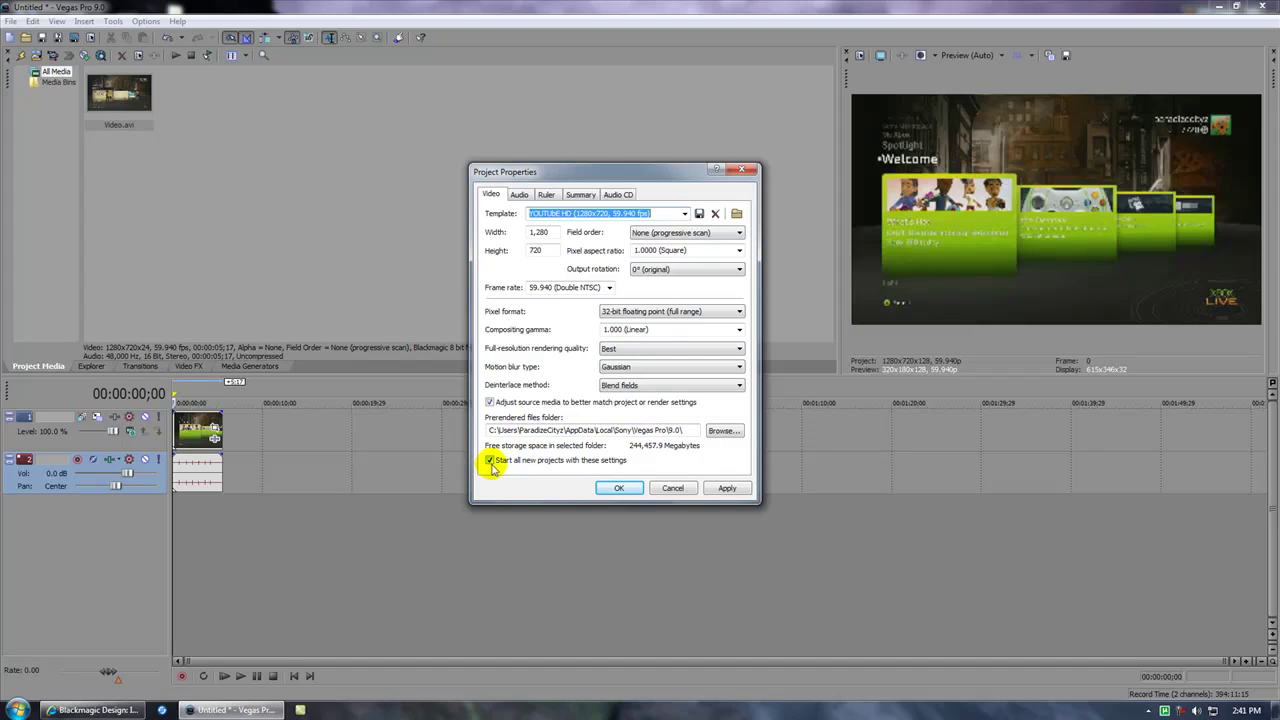
left_click(727, 488)
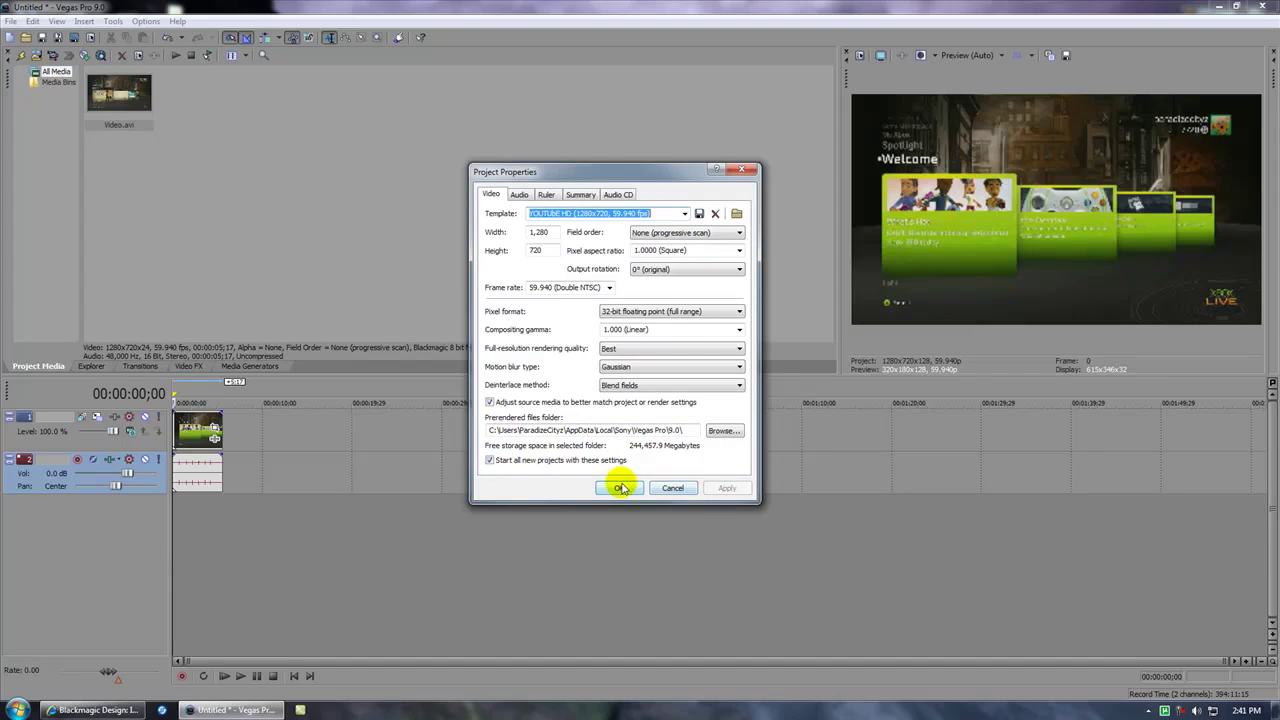
left_click(621, 488)
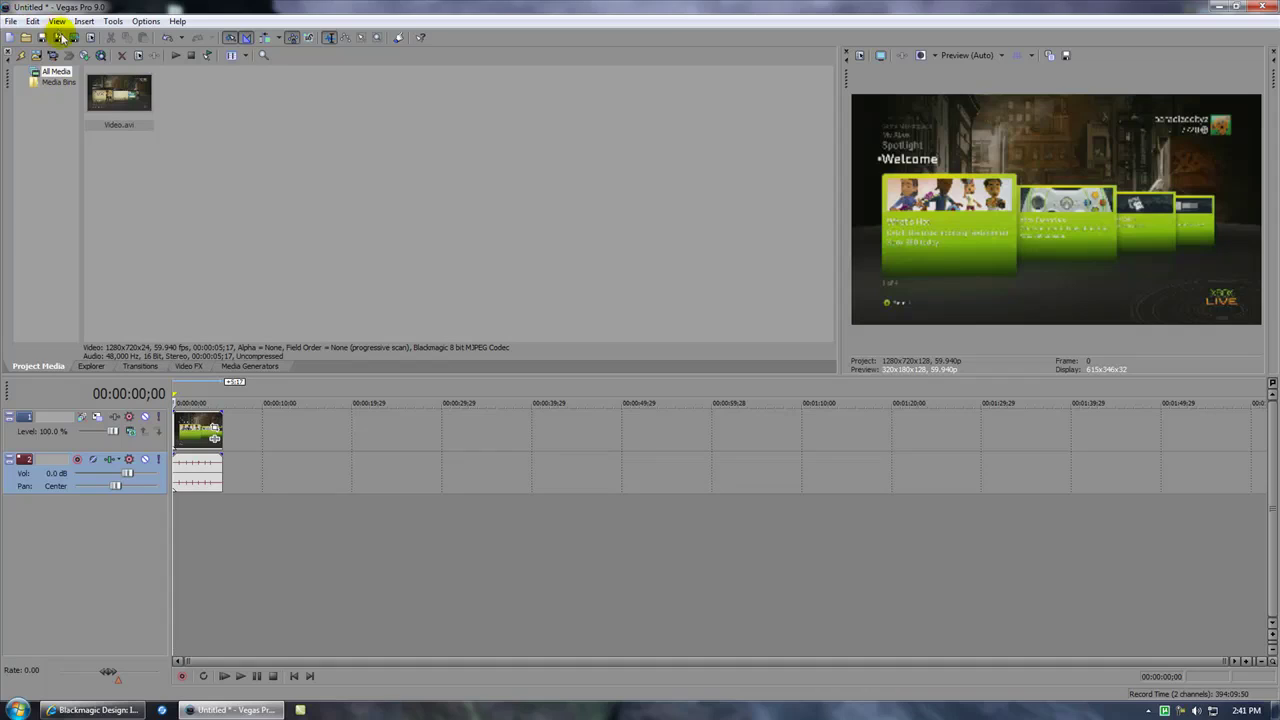
Set the Render As file type to MainConcept AVC/AAC (*.mp4) and bring up its custom settings
left_click(10, 21)
left_click(34, 114)
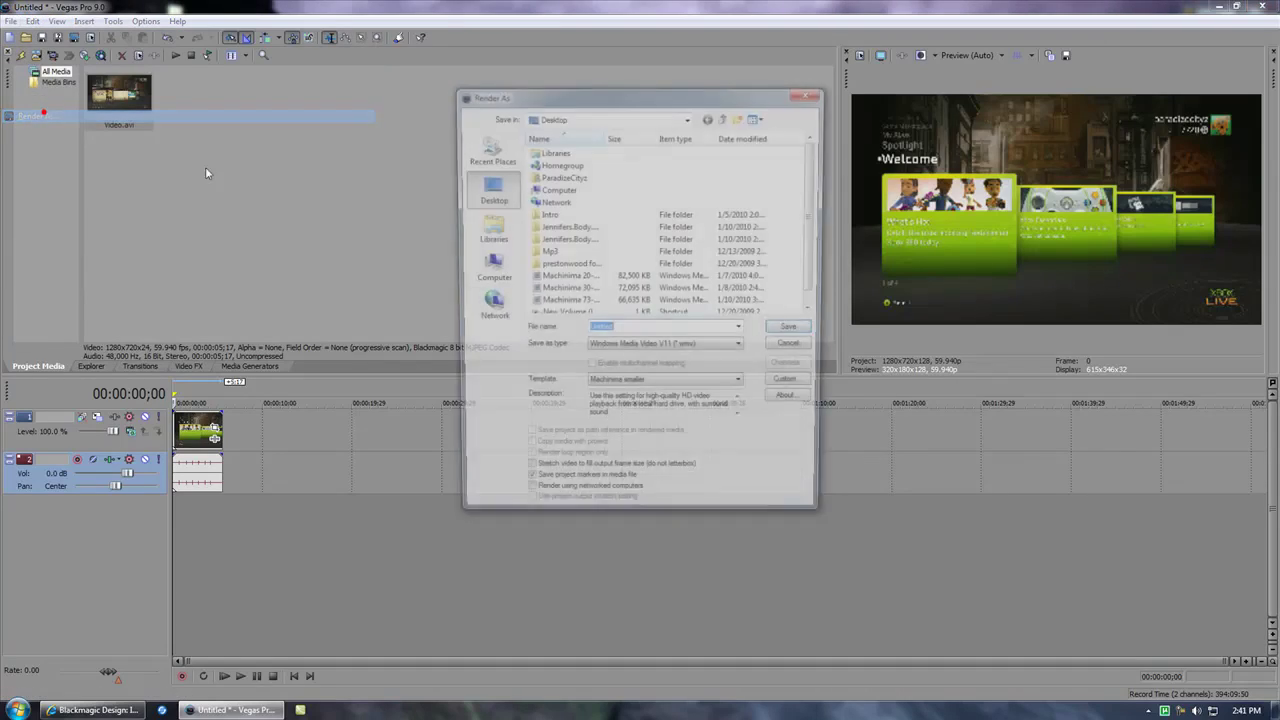
left_click(600, 346)
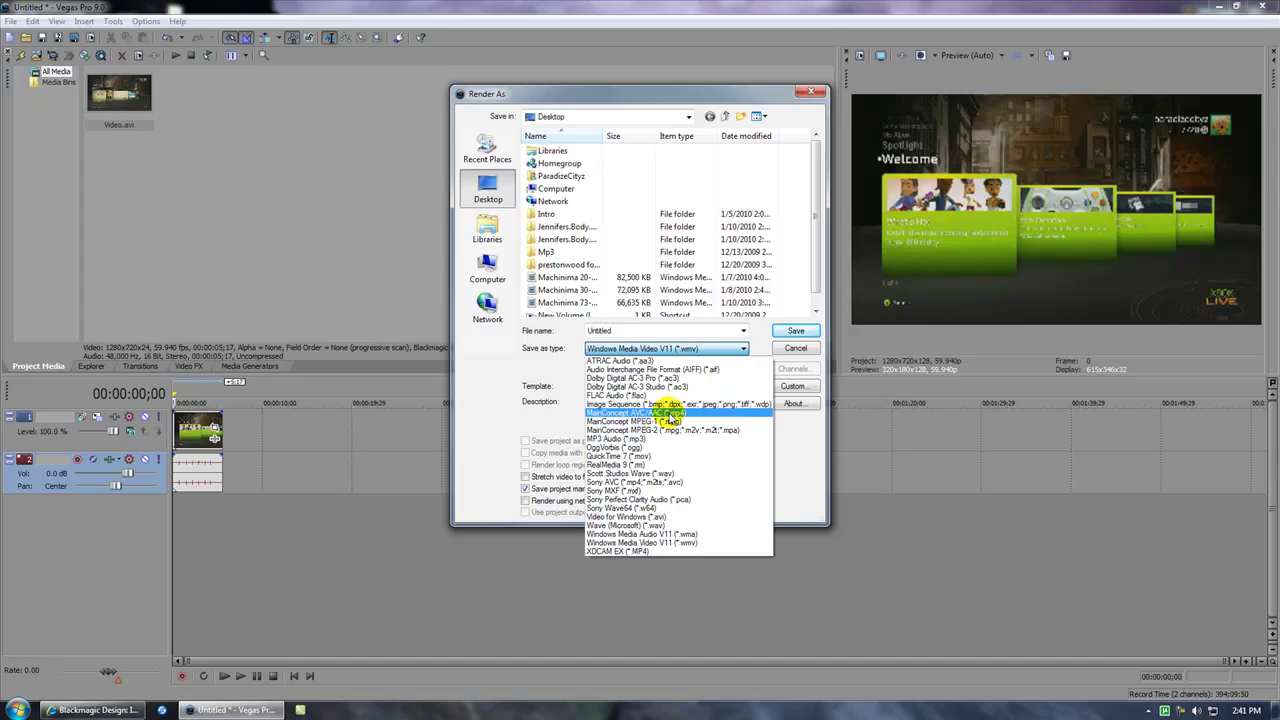
left_click(668, 414)
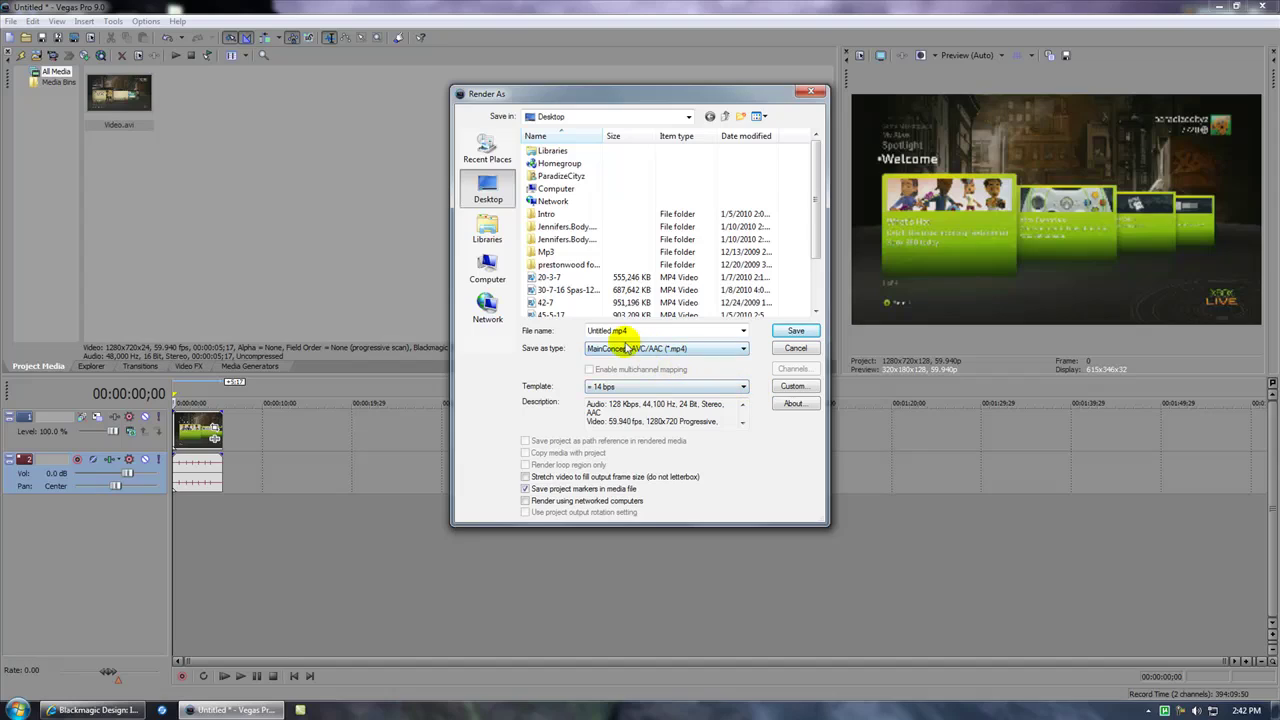
left_click(798, 386)
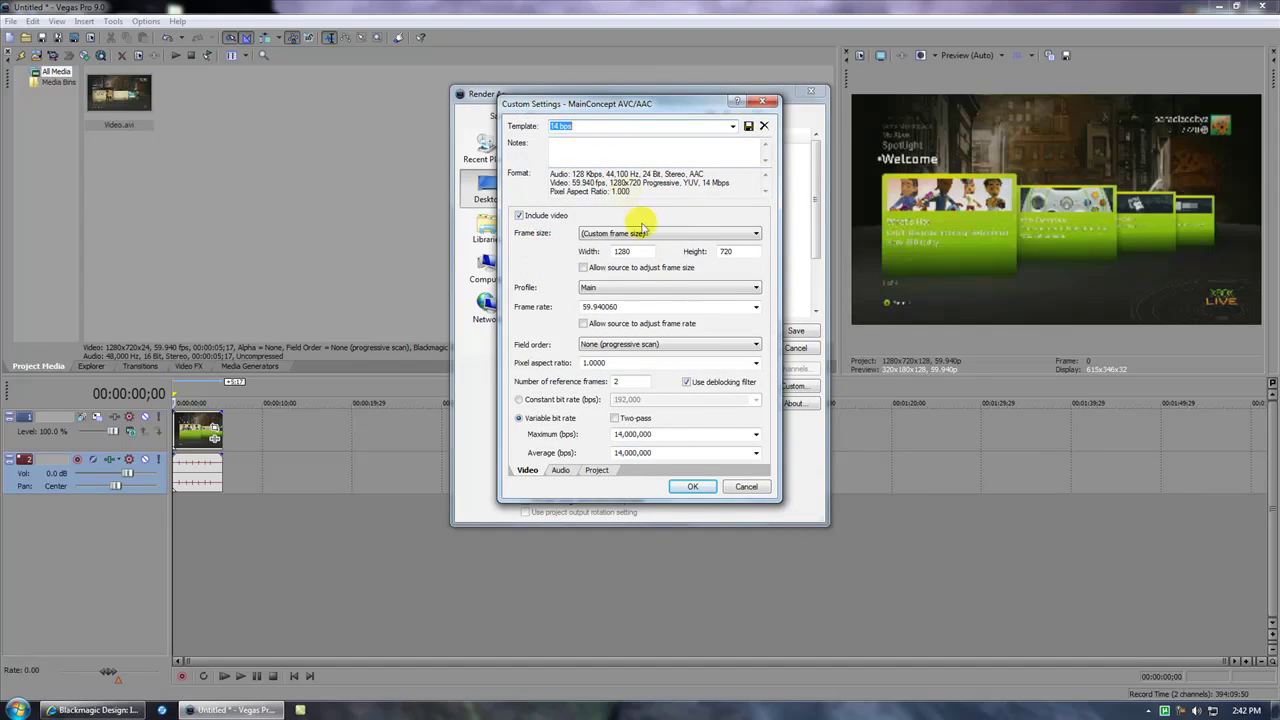
Try constant bit rate encoding at 4,000,000 bps for the MP4 video
double_click(628, 251)
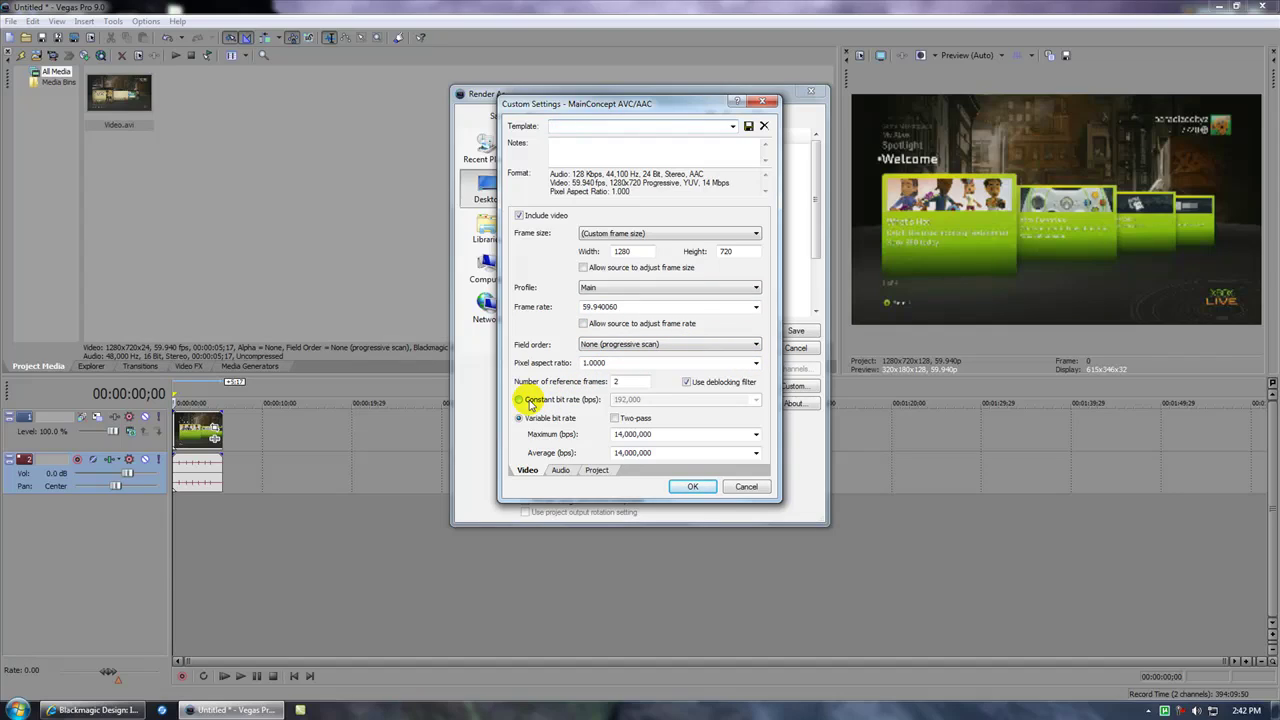
left_click(527, 400)
left_click(754, 398)
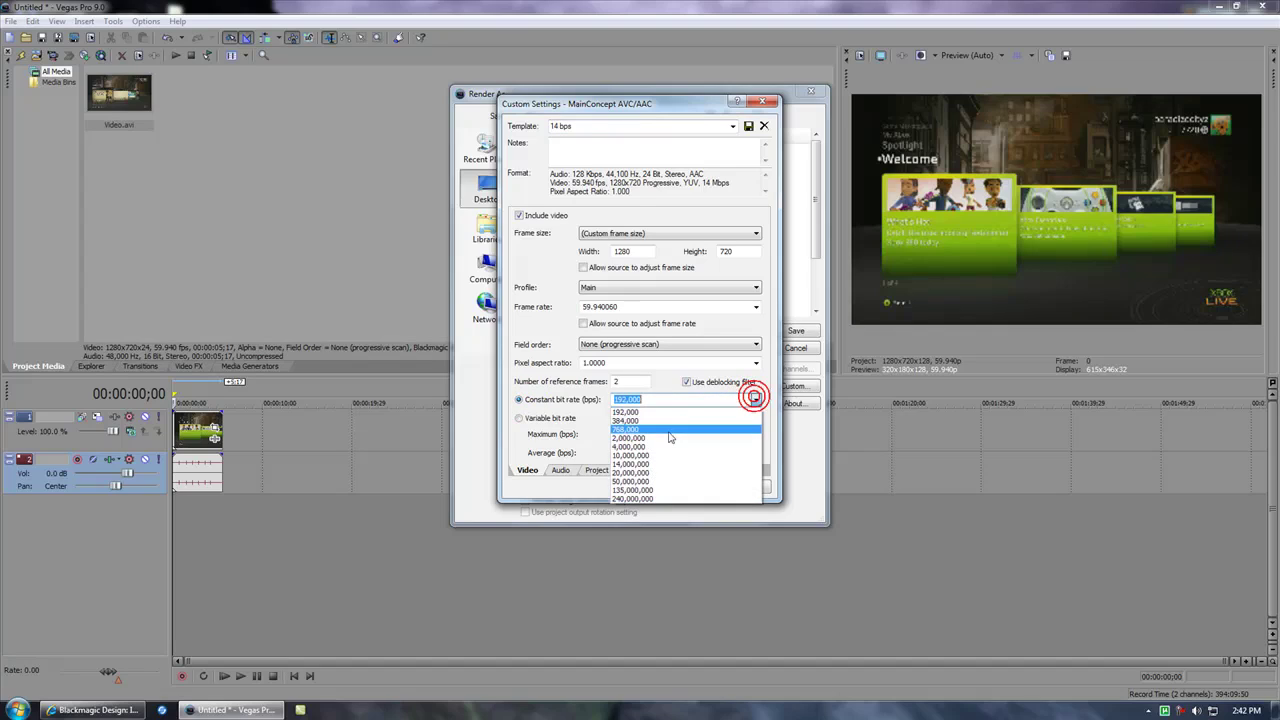
left_click(650, 446)
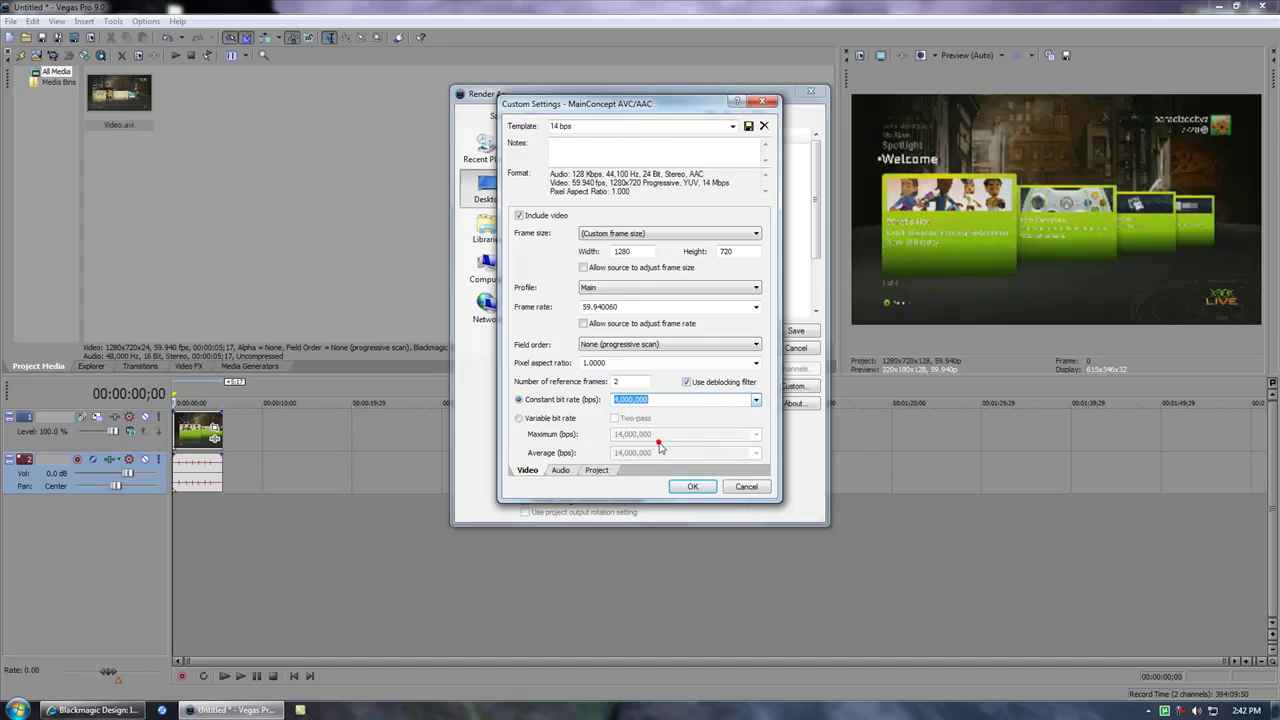
left_click(561, 470)
left_click(529, 470)
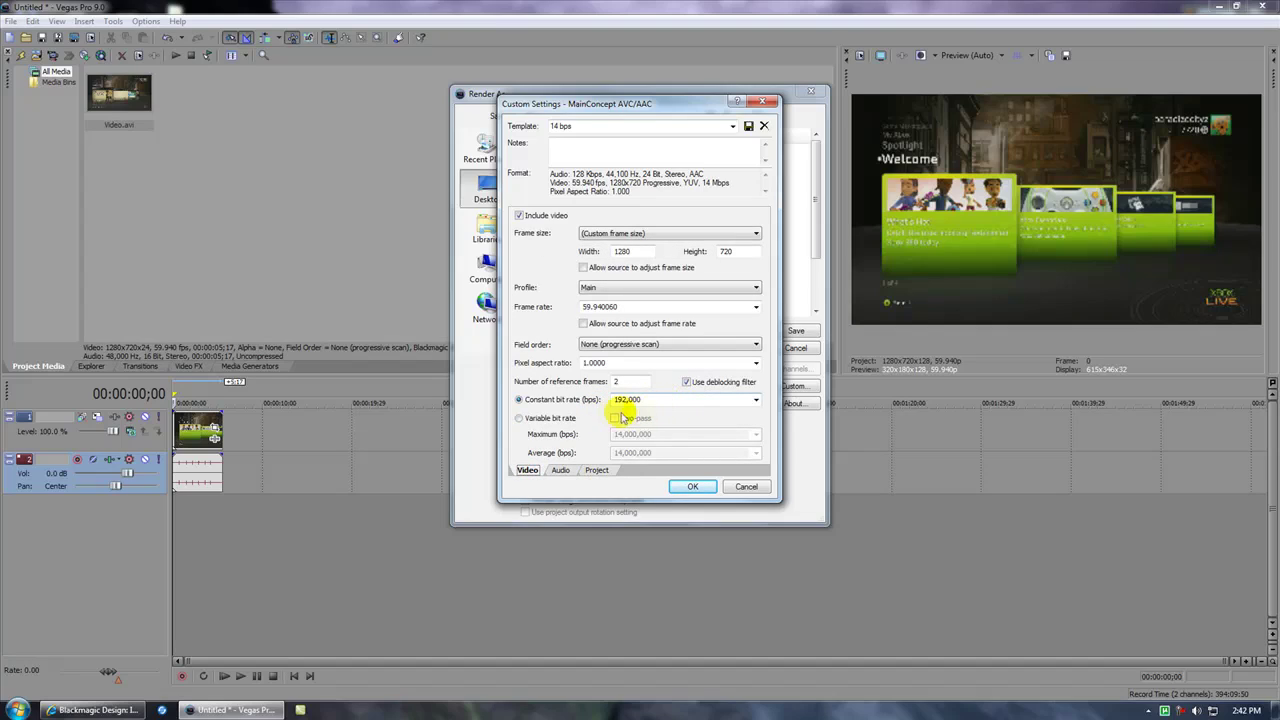
Revert to variable bit rate with a 14,000,000 bps maximum and view the audio settings
left_click(519, 419)
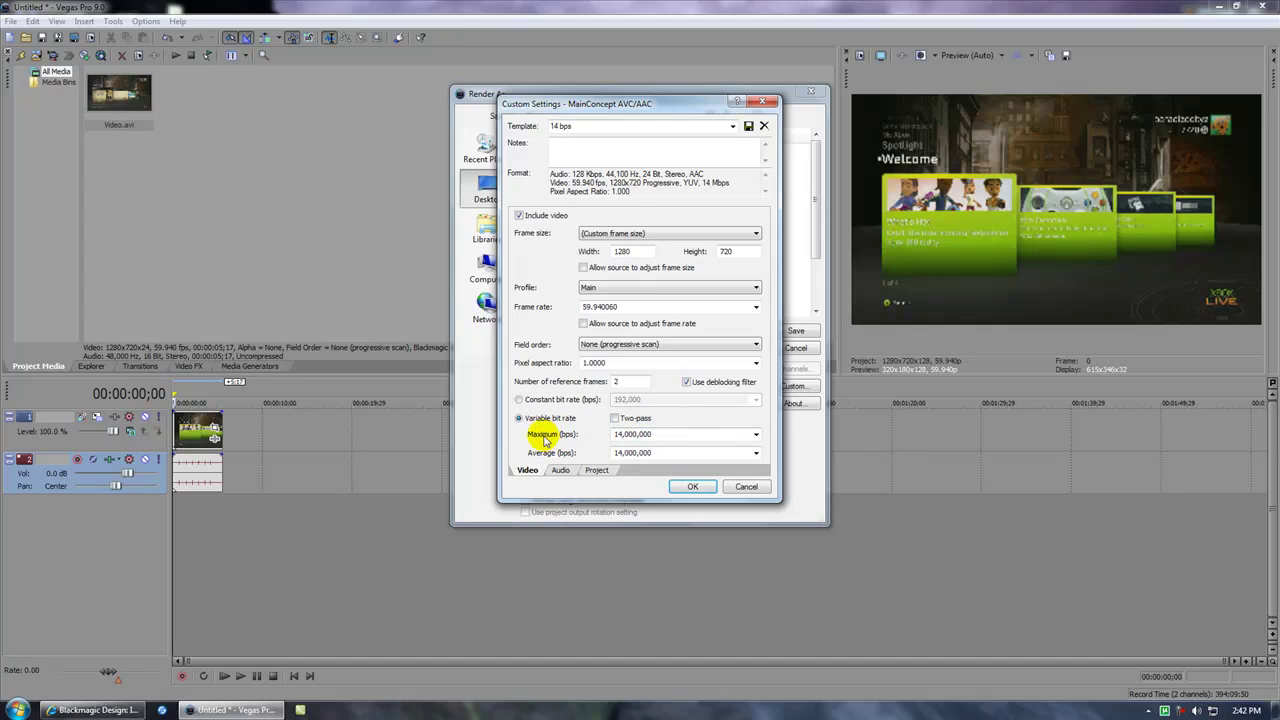
left_click(756, 437)
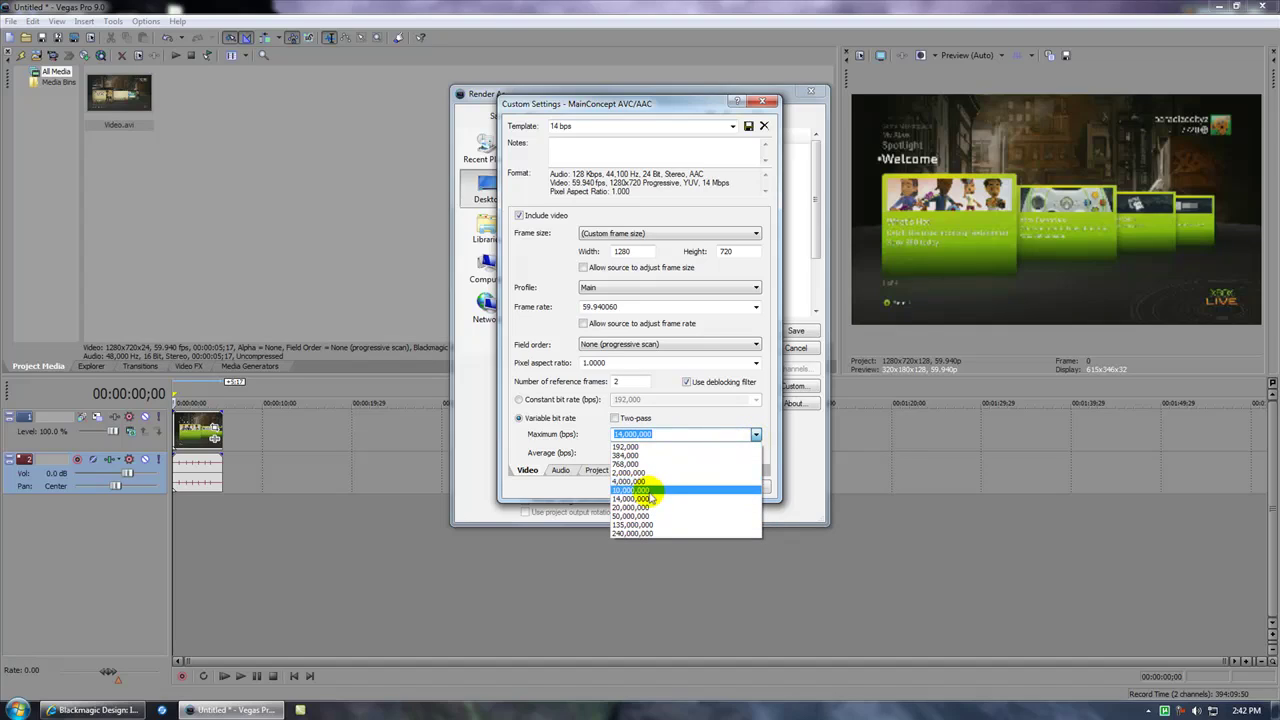
left_click(570, 472)
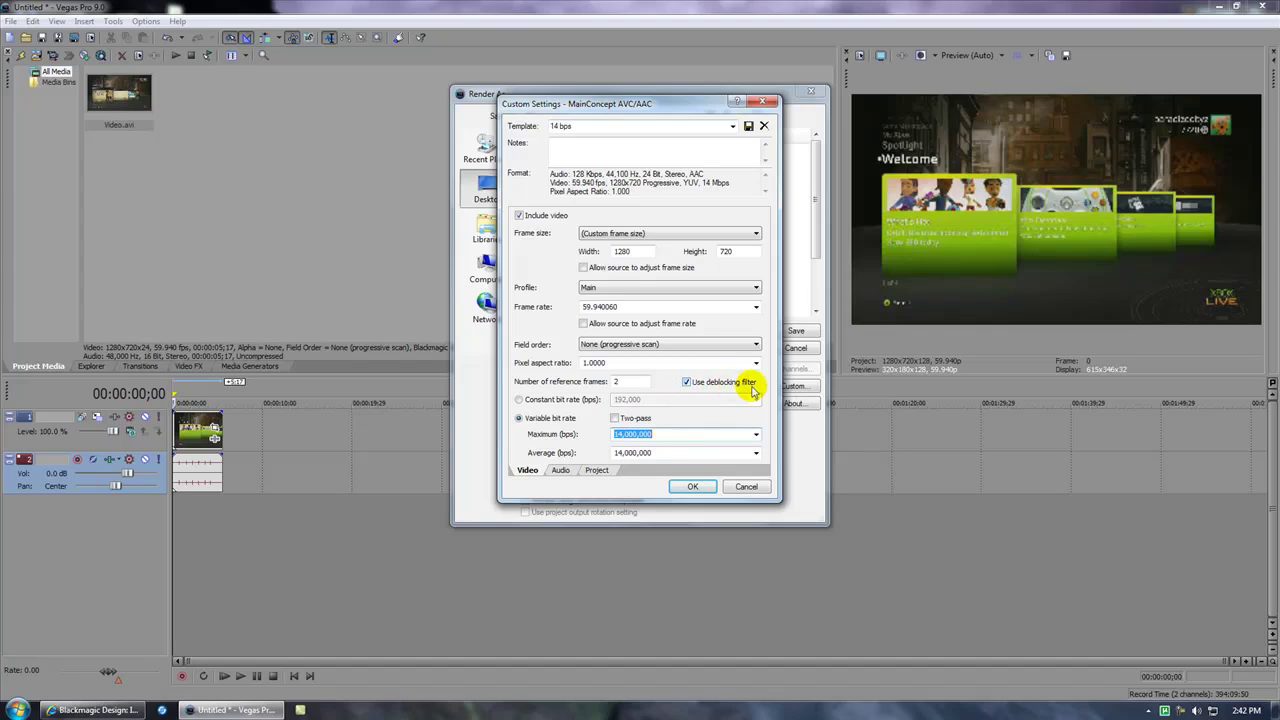
left_click(560, 470)
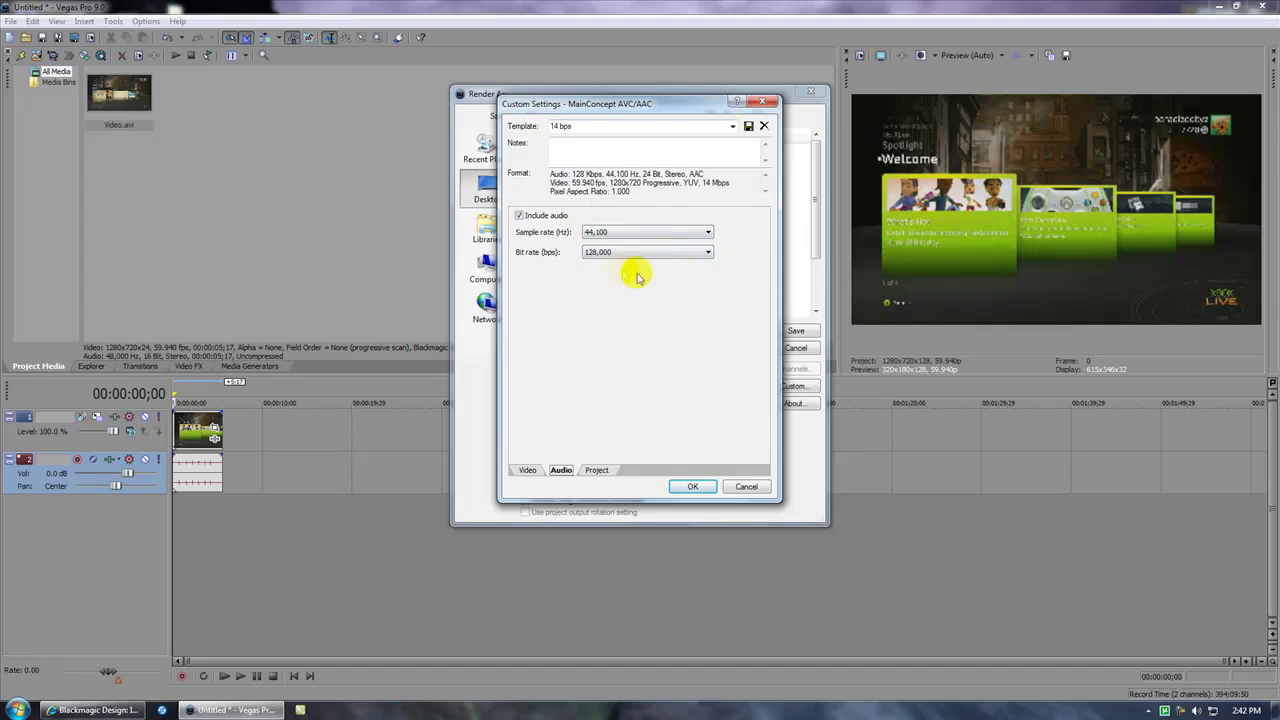
Check the Project tab quality, accept the custom MP4 settings, and cancel the render
left_click(596, 470)
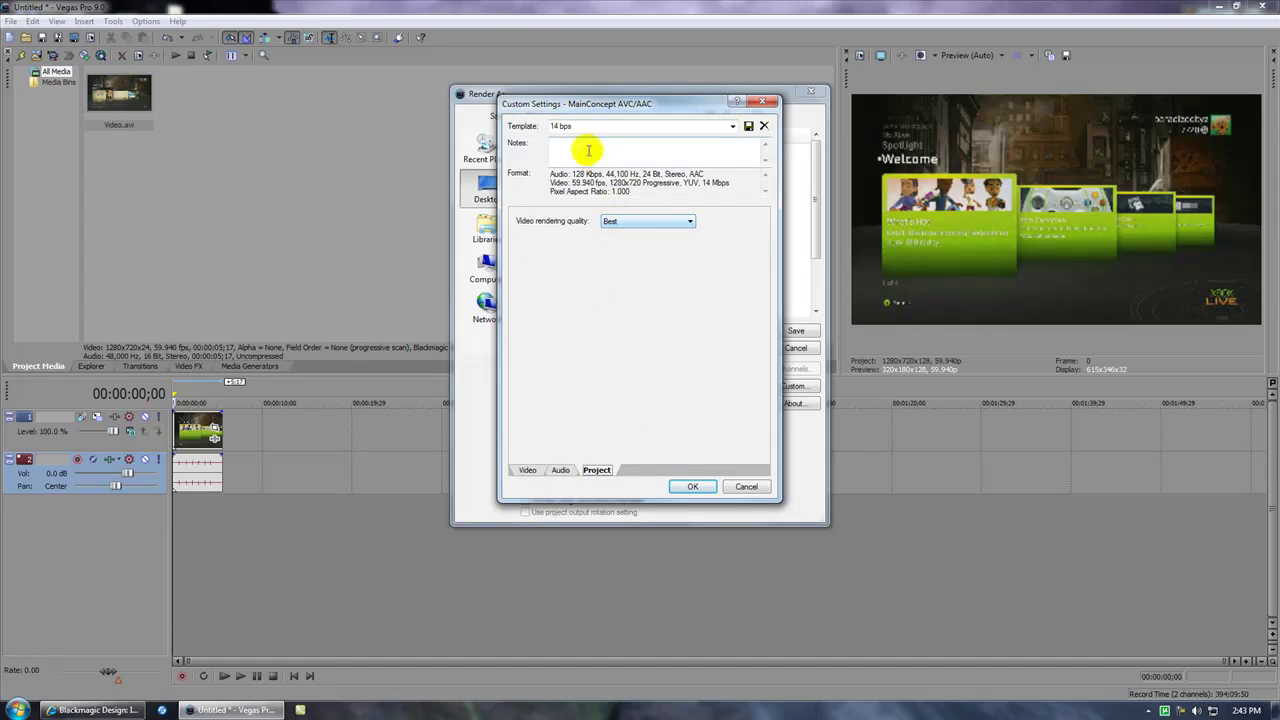
left_click_drag(578, 126, 550, 126)
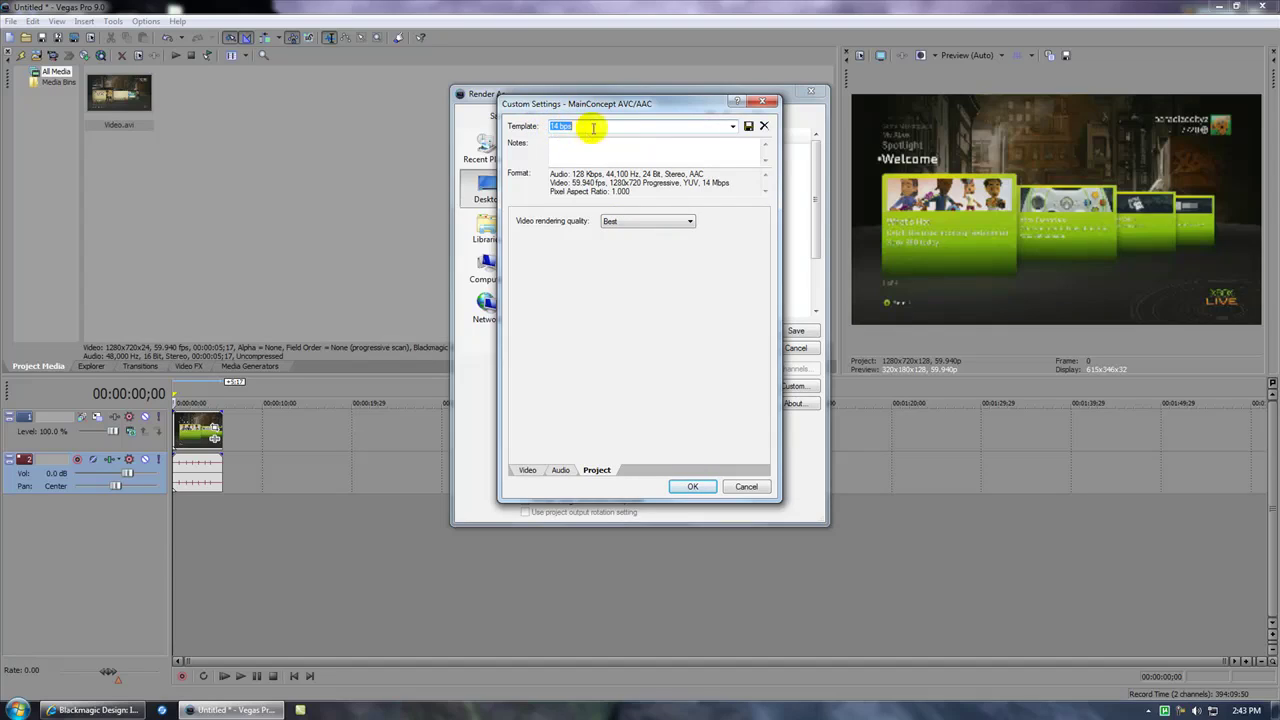
left_click(694, 486)
double_click(614, 330)
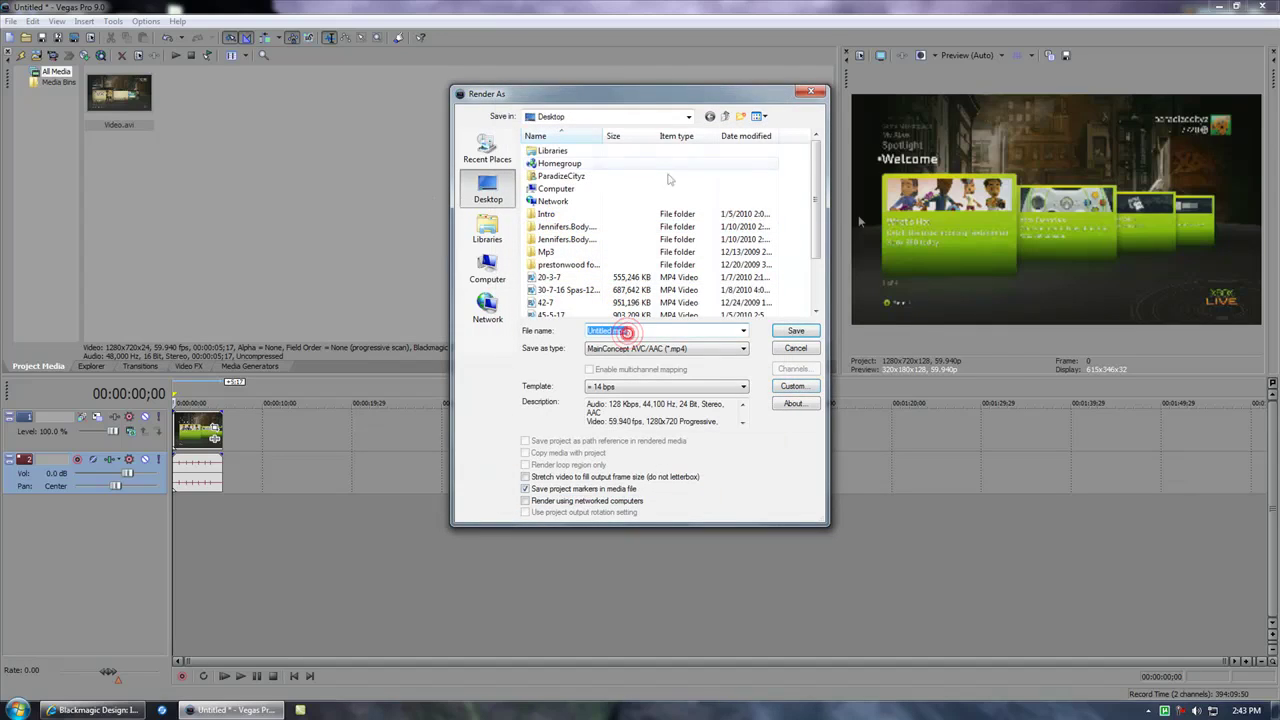
left_click(793, 346)
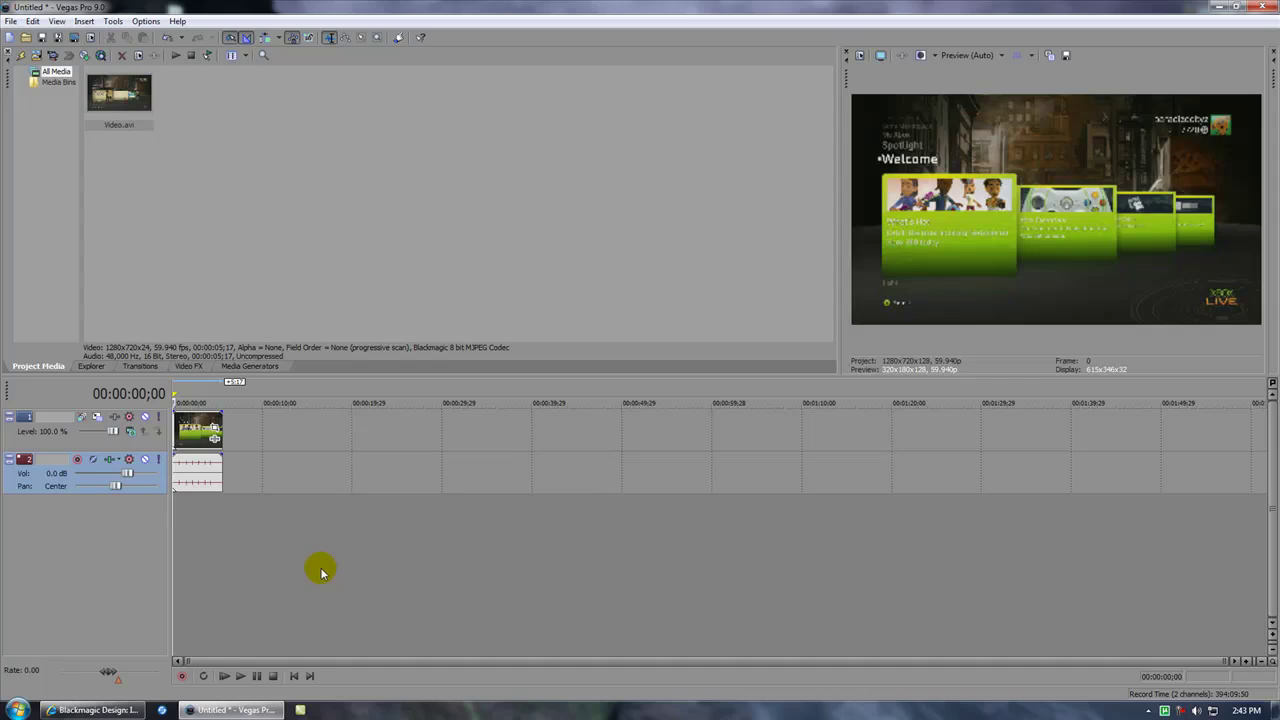
left_click(92, 709)
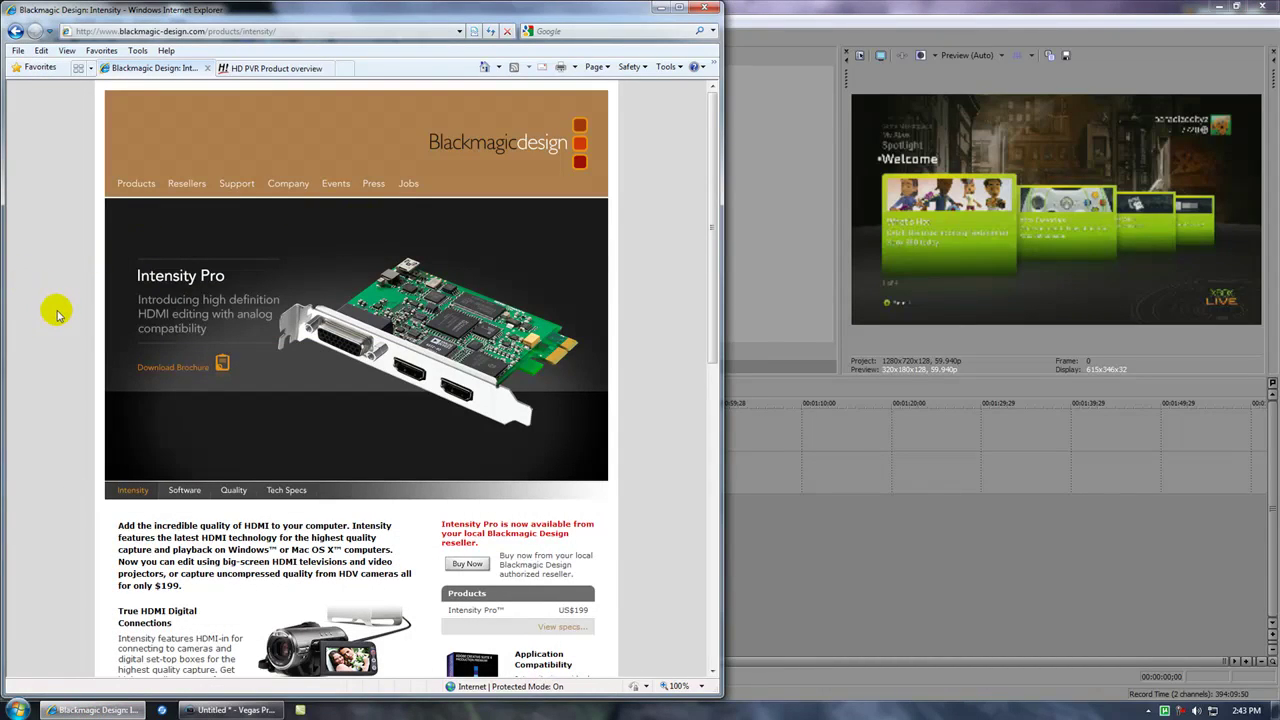
Compare the HD PVR Product overview with the Intensity Pro page, ending on Intensity Pro at US$199
scroll(57, 315, "down", 5)
scroll(57, 315, "up", 5)
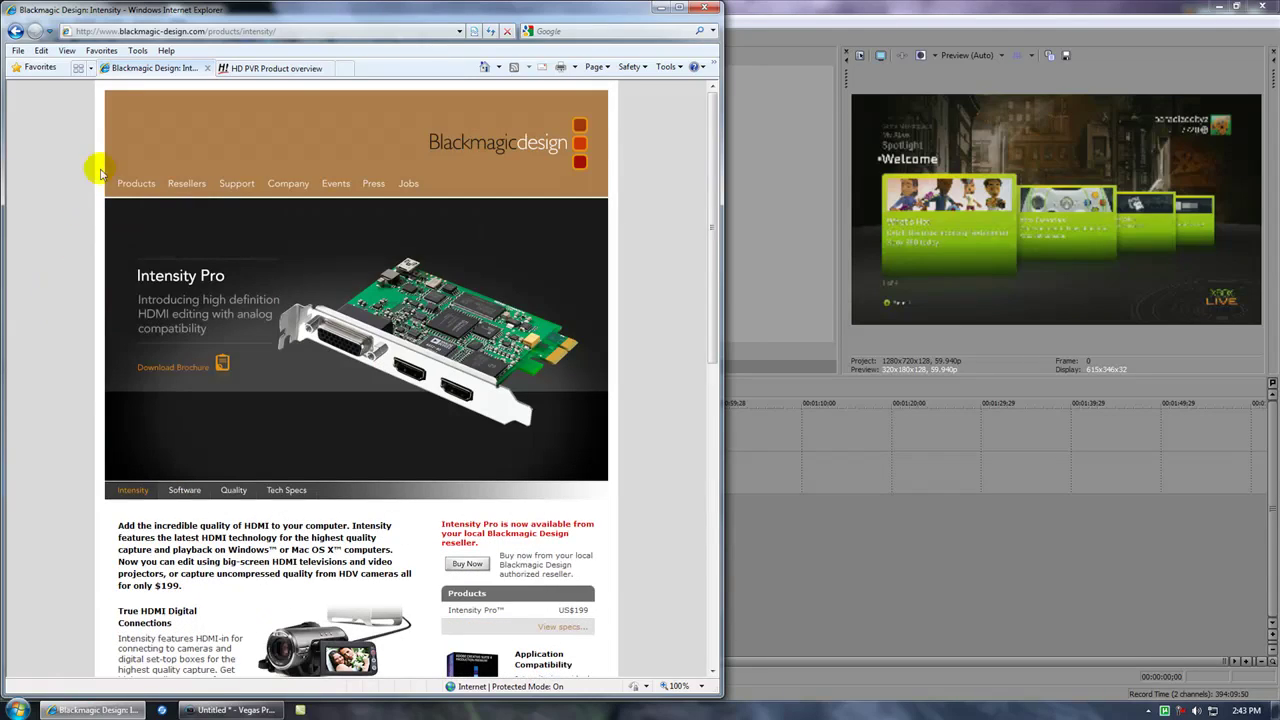
left_click(249, 68)
scroll(362, 476, "down", 4)
scroll(360, 470, "up", 4)
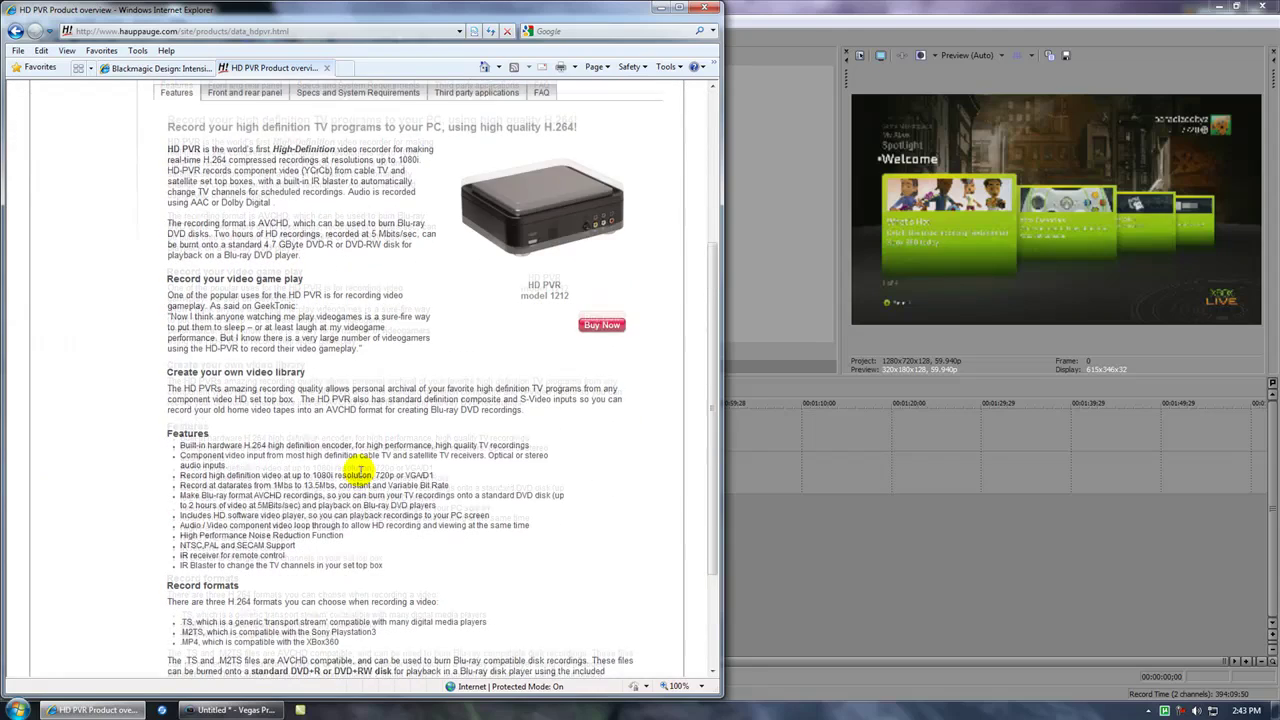
left_click(178, 68)
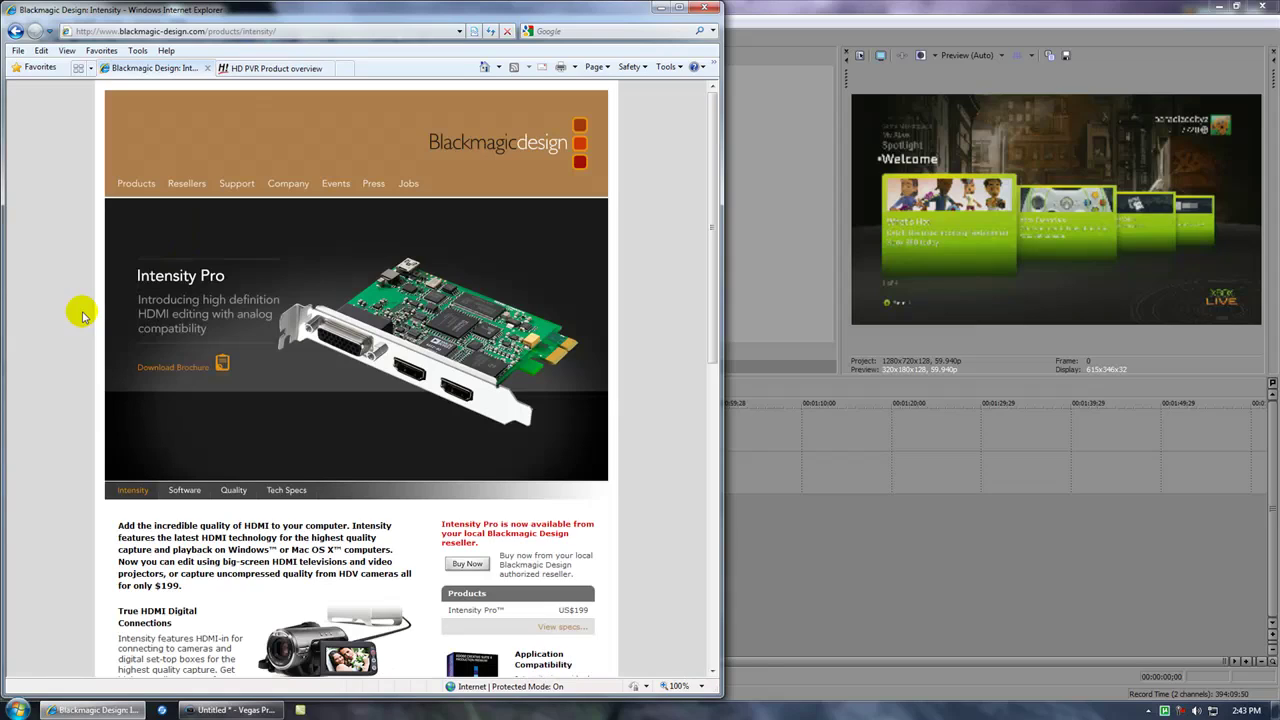
scroll(83, 316, "down", 1)
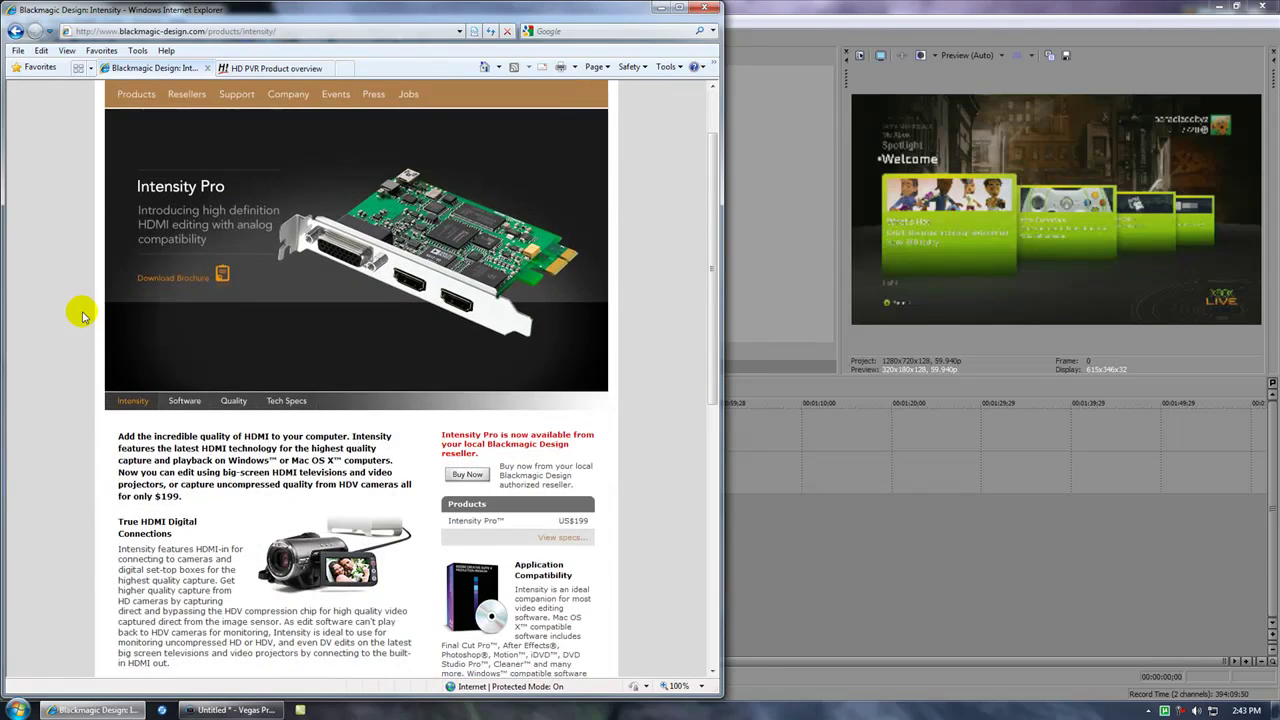
left_click(237, 70)
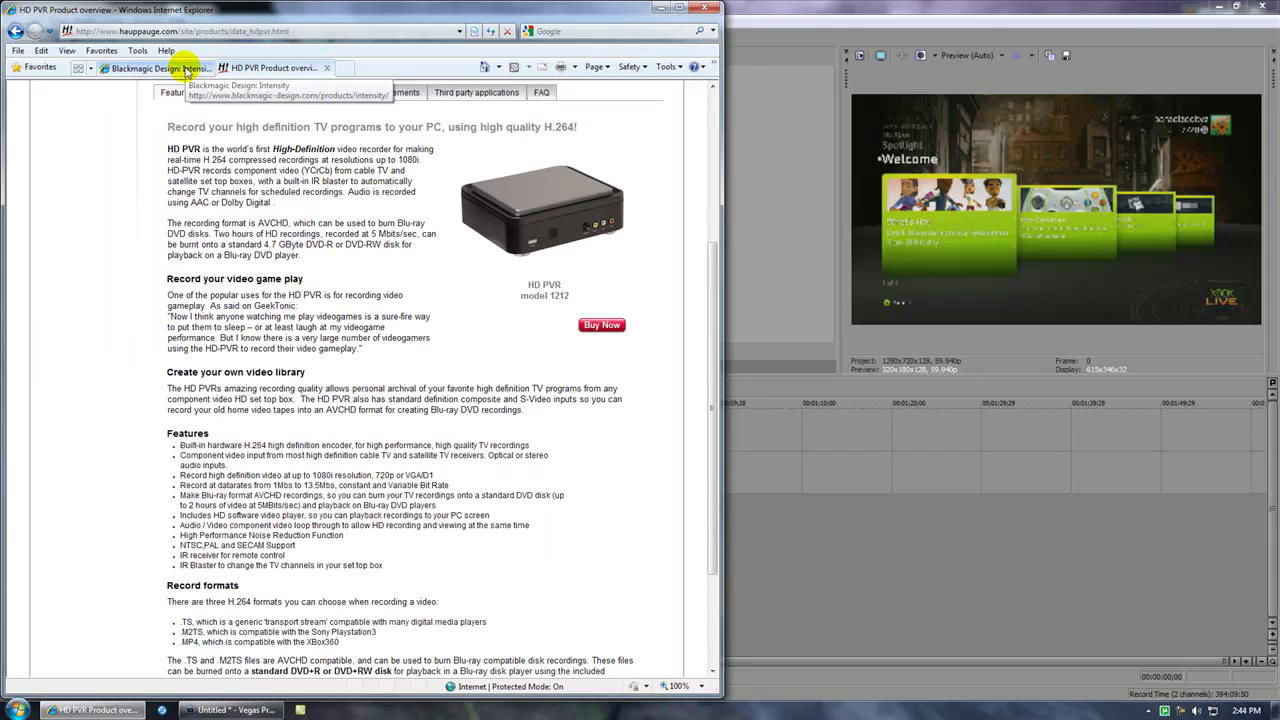
left_click(185, 70)
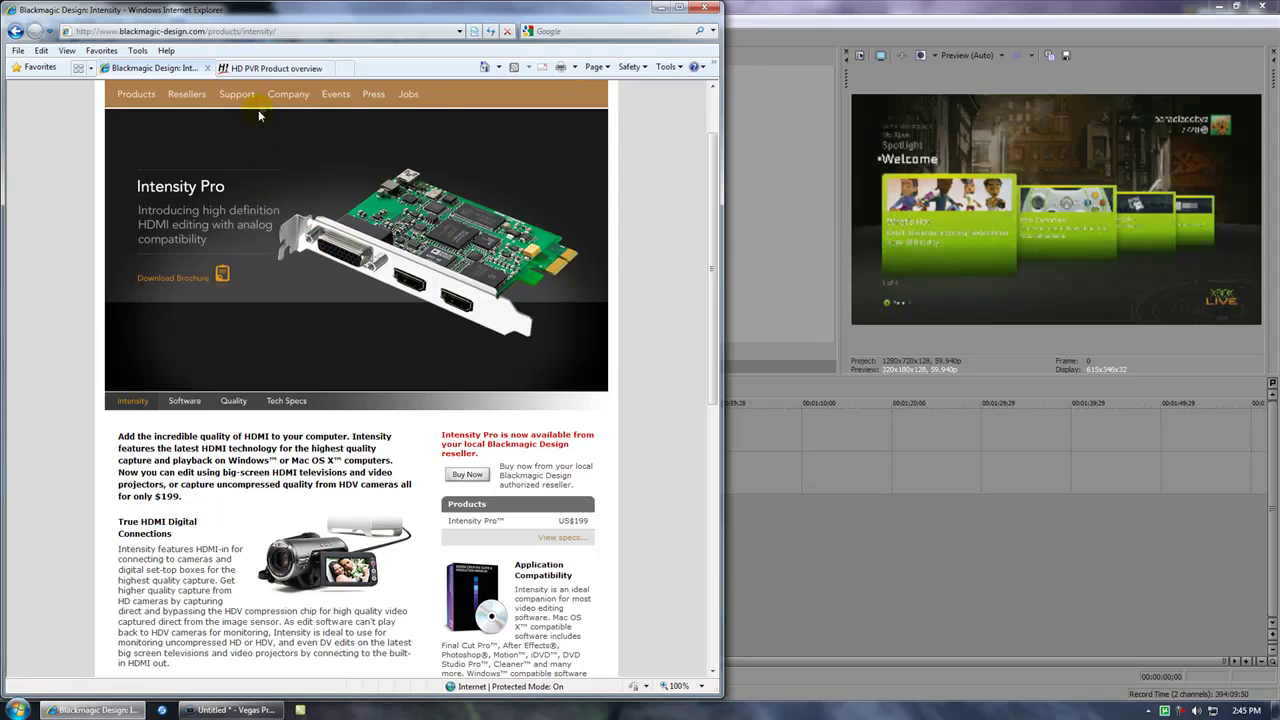
left_click(262, 68)
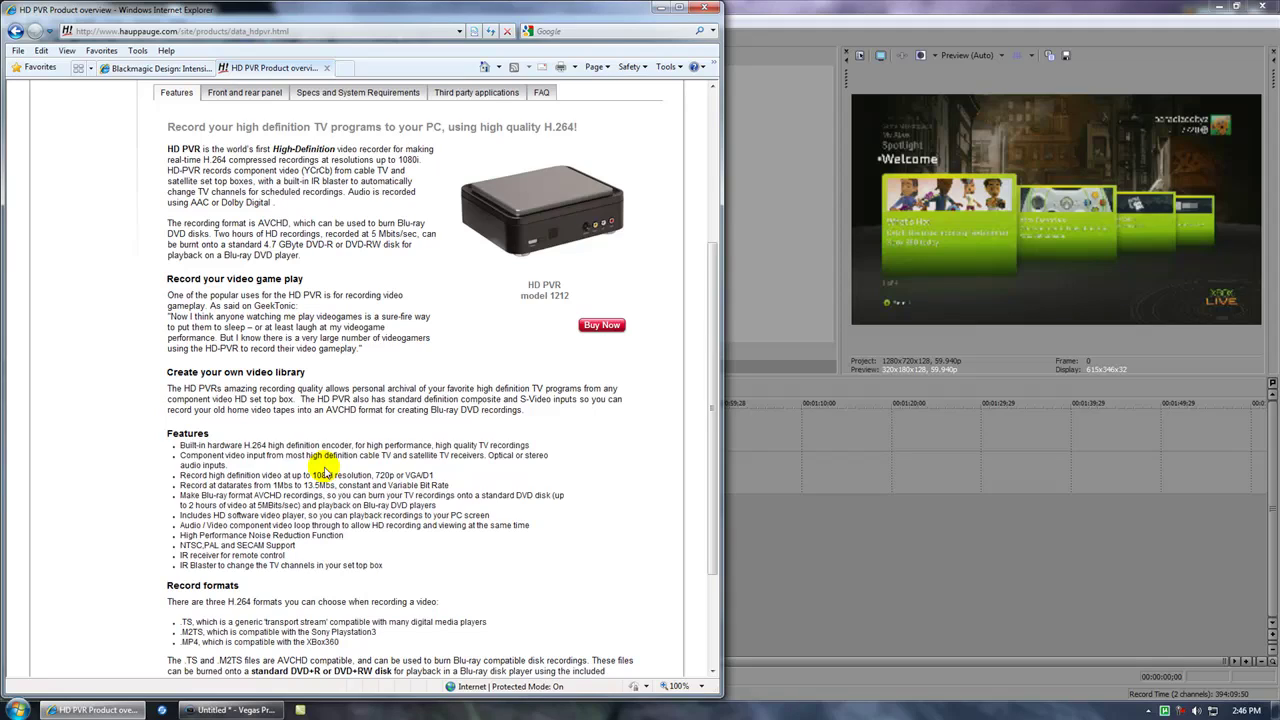
Switch back to the Vegas Pro window showing the 1280x720, 59.940p project with Video.avi
left_click(210, 710)
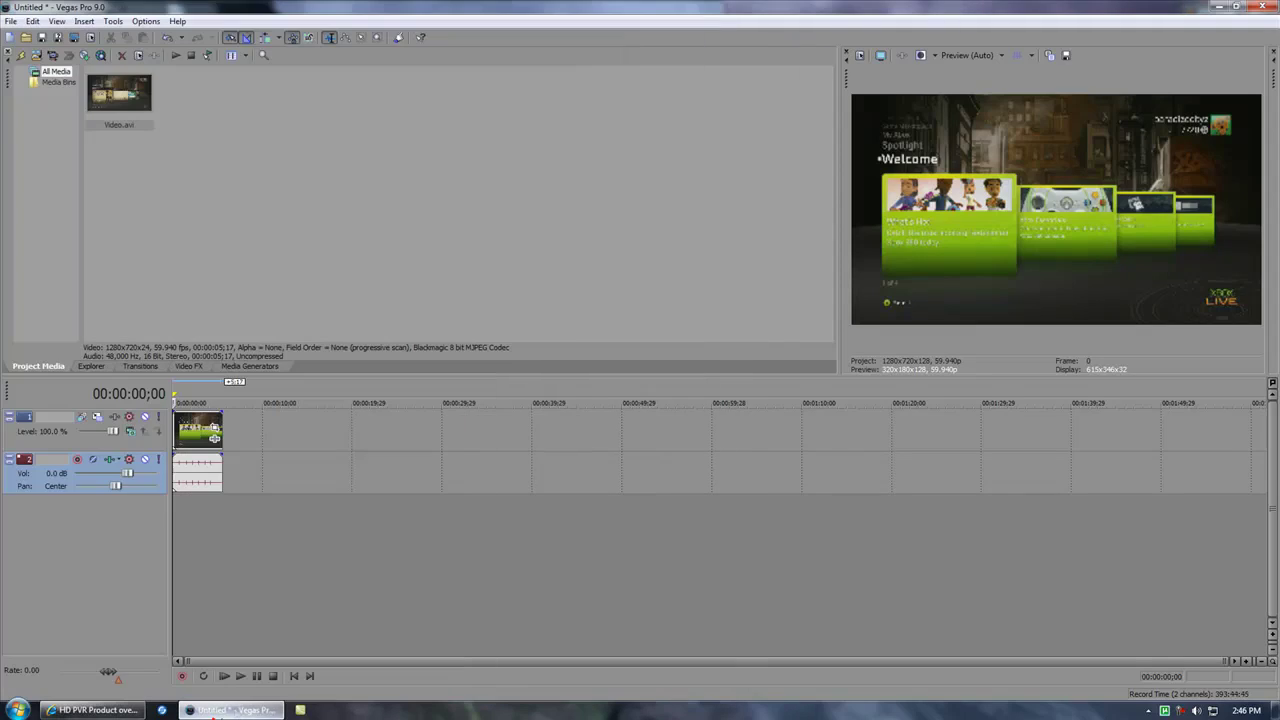